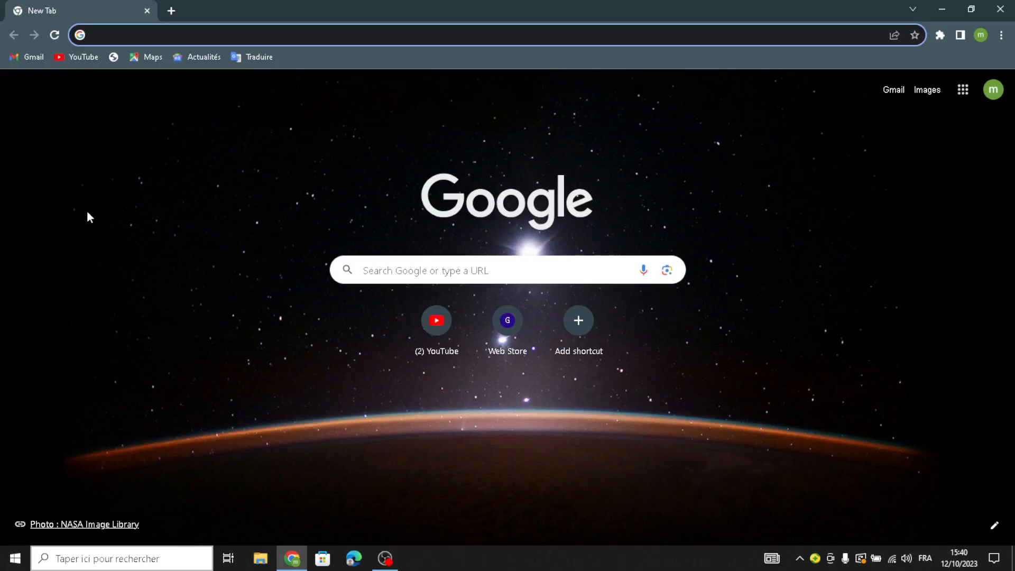
Open the Squarespace website templates page and show all templates
{"action": "type", "text": "sq"}
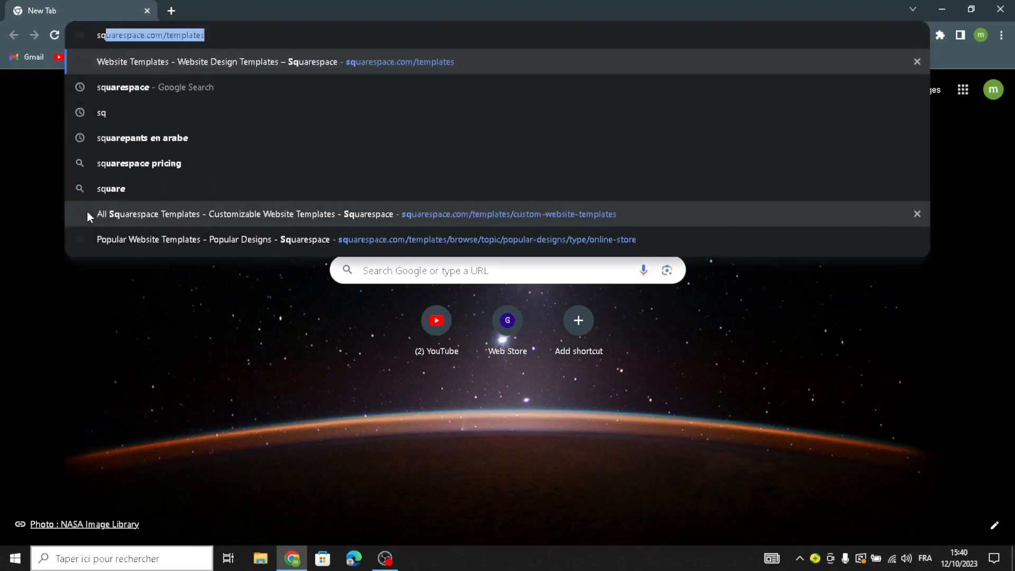
{"action": "key", "text": "Return"}
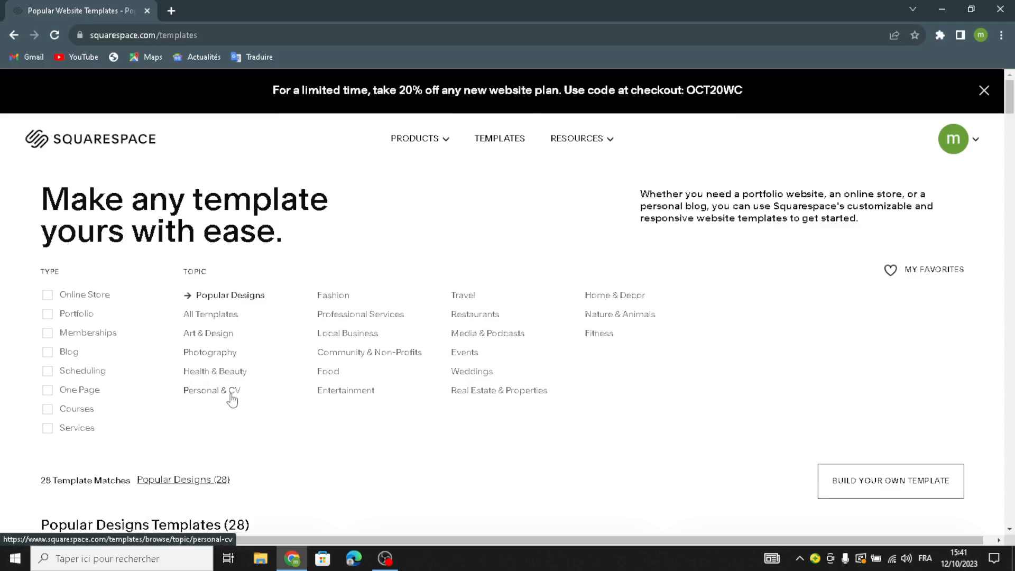
{"action": "left_click", "coordinate": [511, 141]}
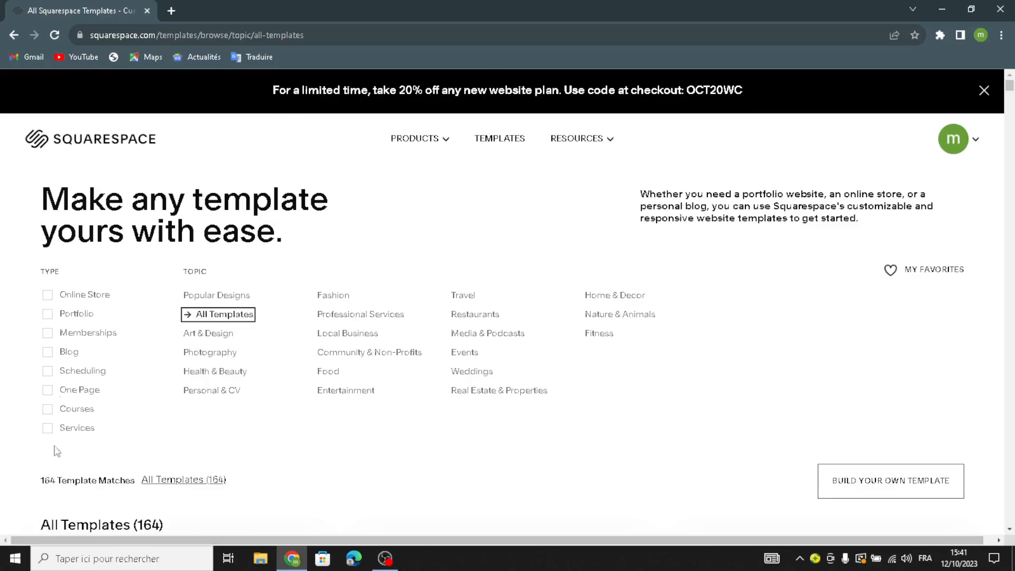
Filter all templates down to the Services type only and look through the matching designs
{"action": "left_click", "coordinate": [49, 299]}
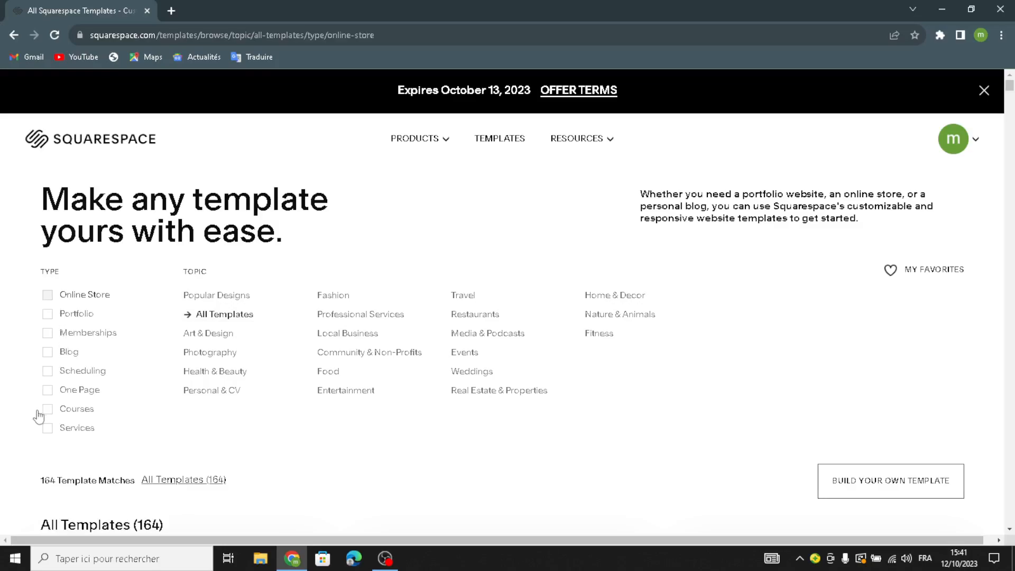
{"action": "left_click", "coordinate": [48, 429]}
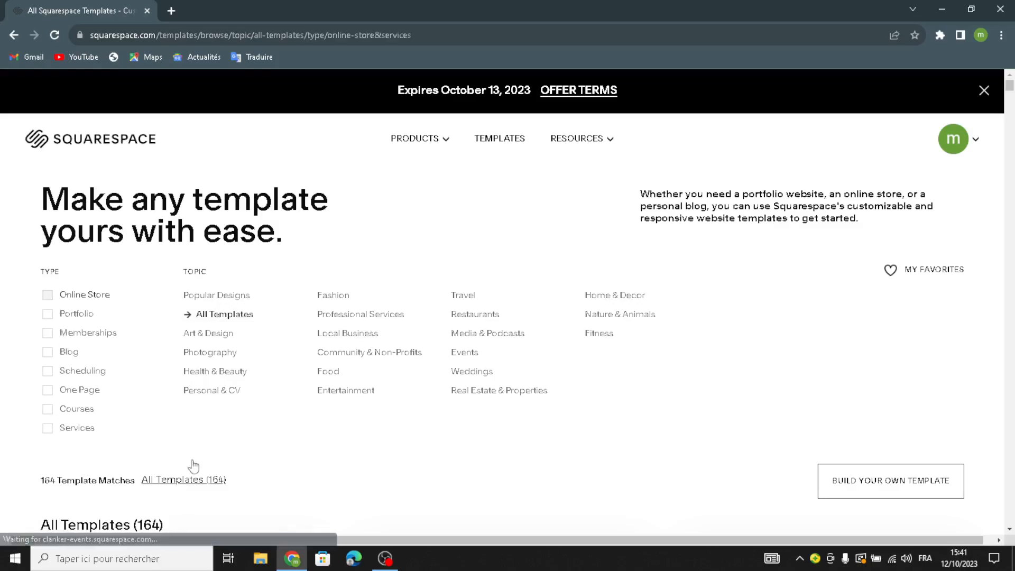
{"action": "left_click", "coordinate": [48, 294]}
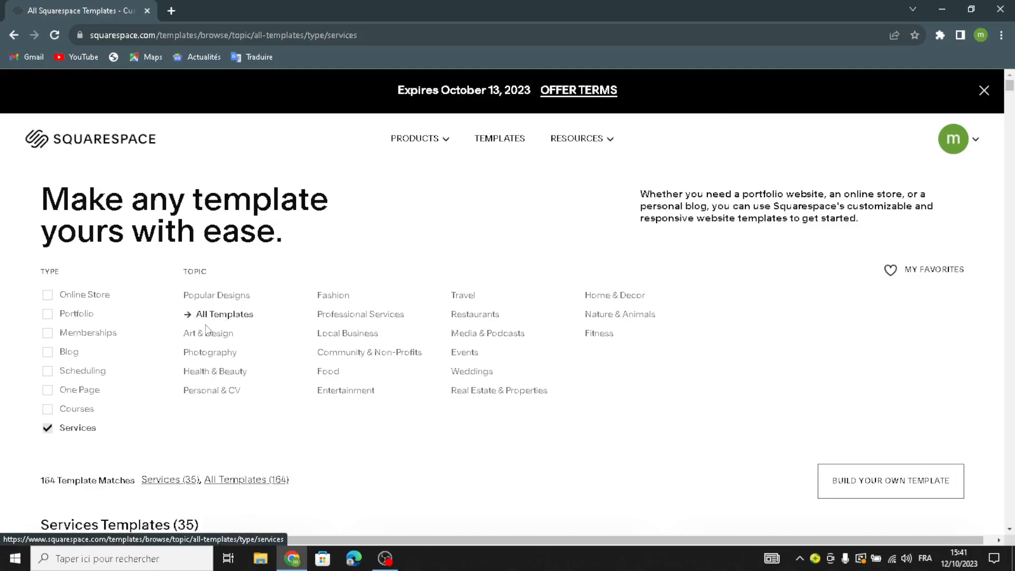
{"action": "scroll", "coordinate": [480, 362], "scroll_direction": "down", "scroll_amount": 3}
{"action": "scroll", "coordinate": [480, 364], "scroll_direction": "down", "scroll_amount": 3}
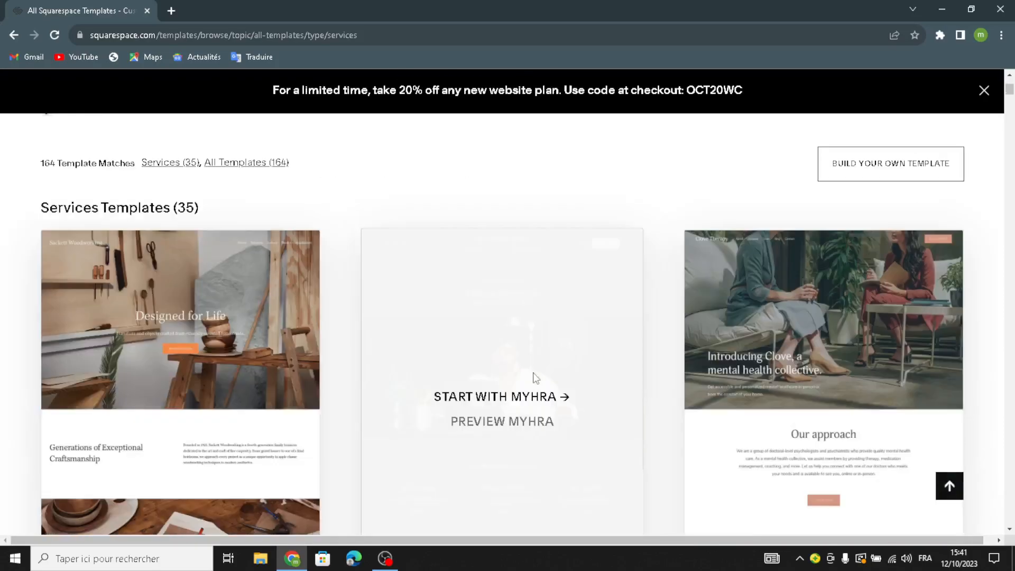
{"action": "scroll", "coordinate": [802, 312], "scroll_direction": "down", "scroll_amount": 2}
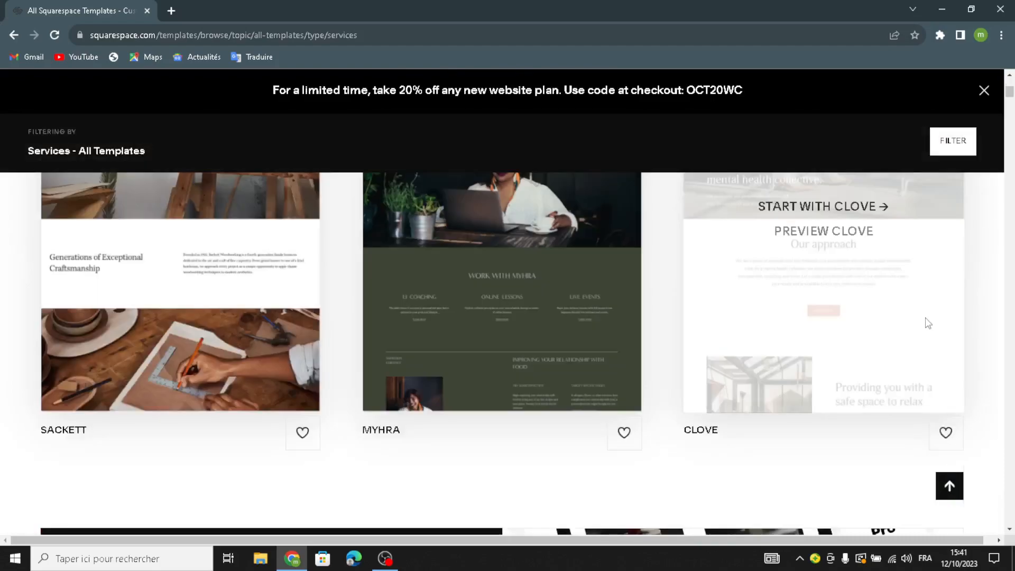
{"action": "scroll", "coordinate": [753, 284], "scroll_direction": "up", "scroll_amount": 1}
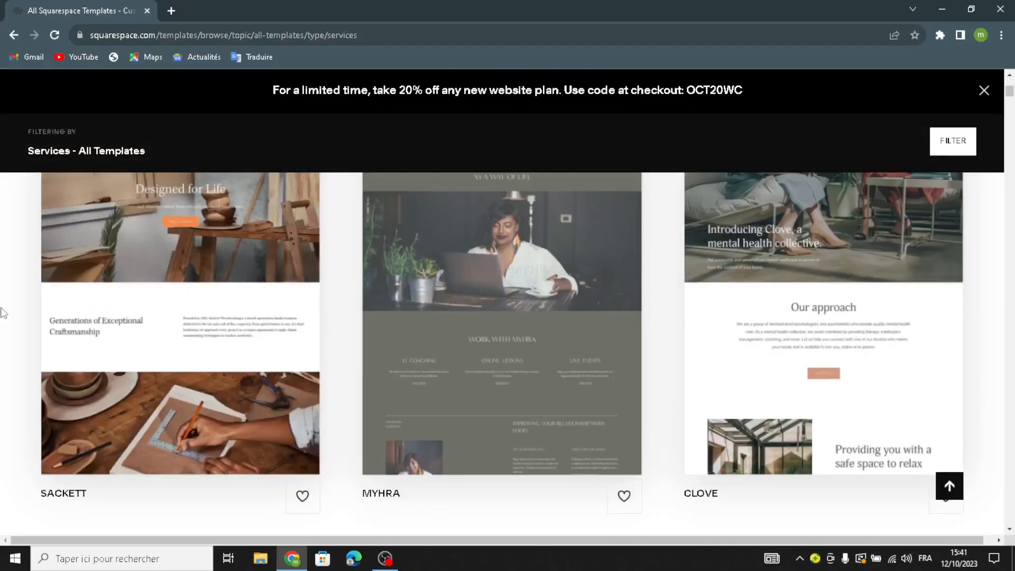
{"action": "scroll", "coordinate": [437, 362], "scroll_direction": "down", "scroll_amount": 5}
{"action": "scroll", "coordinate": [132, 480], "scroll_direction": "down", "scroll_amount": 2}
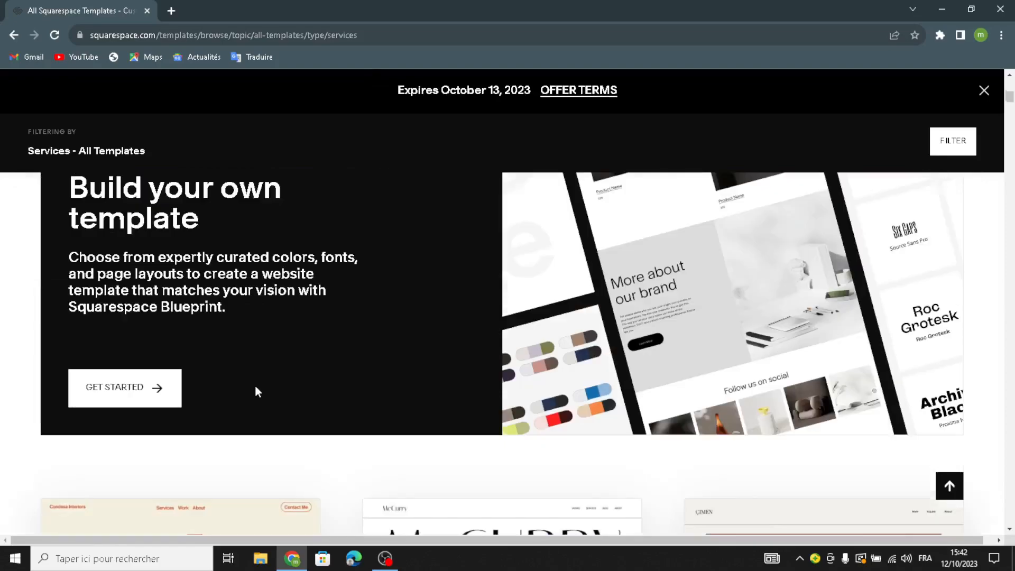
Start building a custom template with Squarespace Blueprint and name the site GraphiKit
{"action": "left_click", "coordinate": [109, 400]}
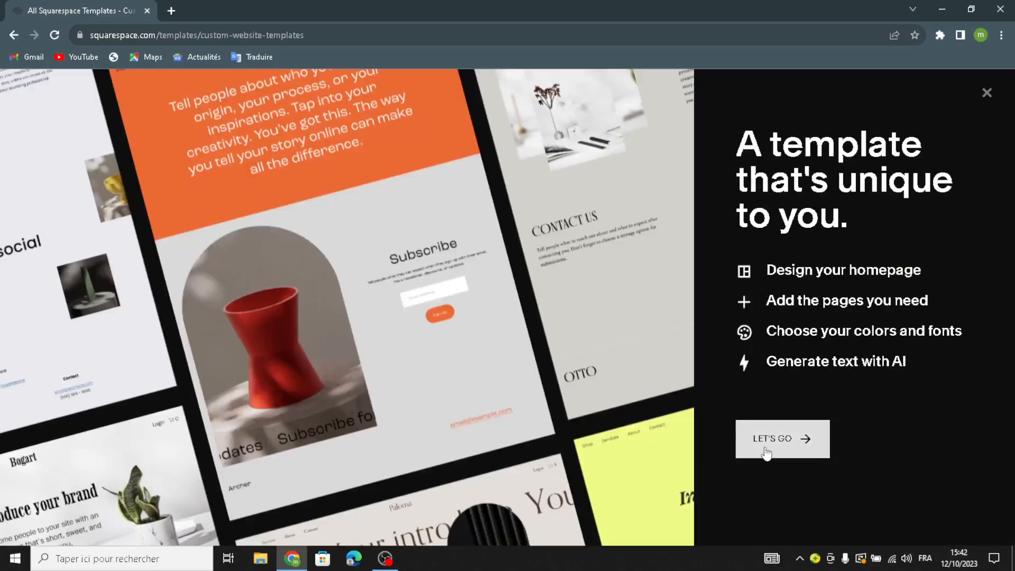
{"action": "left_click", "coordinate": [764, 451]}
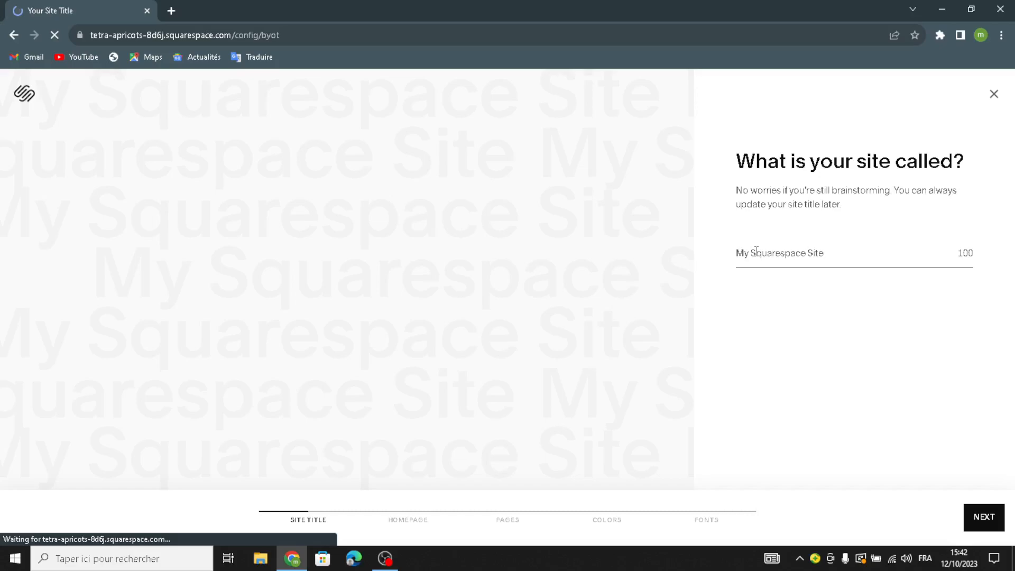
{"action": "type", "text": "GraphiKit"}
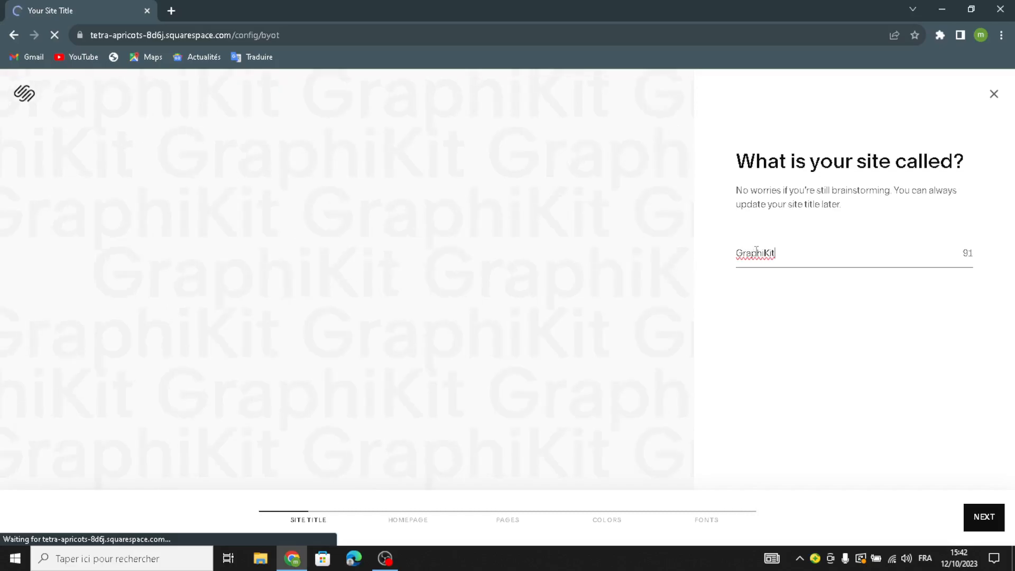
{"action": "left_click", "coordinate": [993, 509]}
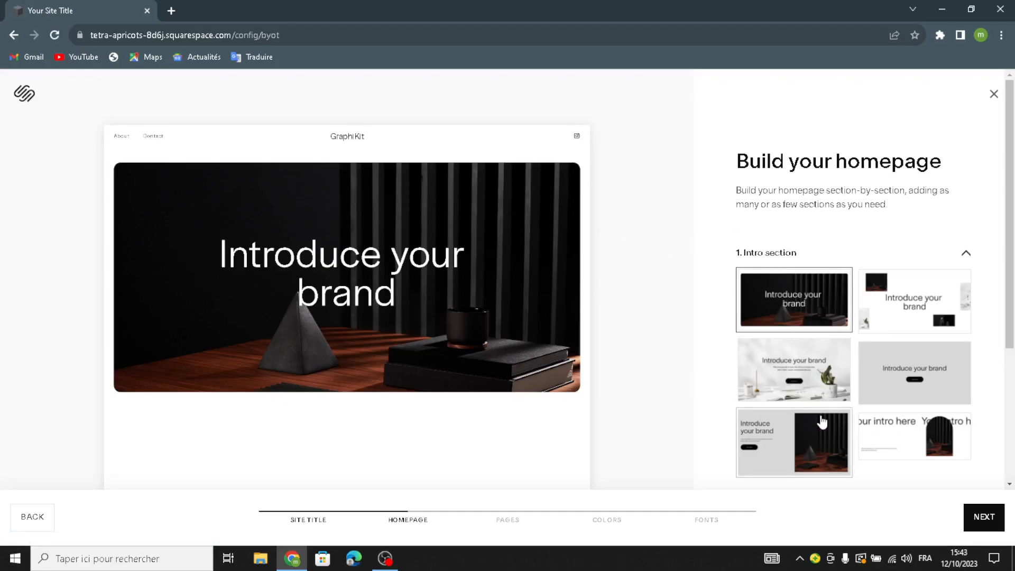
Give the homepage the plain grey intro with heading and button, and the Shop our product section with arched image
{"action": "left_click", "coordinate": [902, 394]}
{"action": "scroll", "coordinate": [895, 391], "scroll_direction": "down", "scroll_amount": 5}
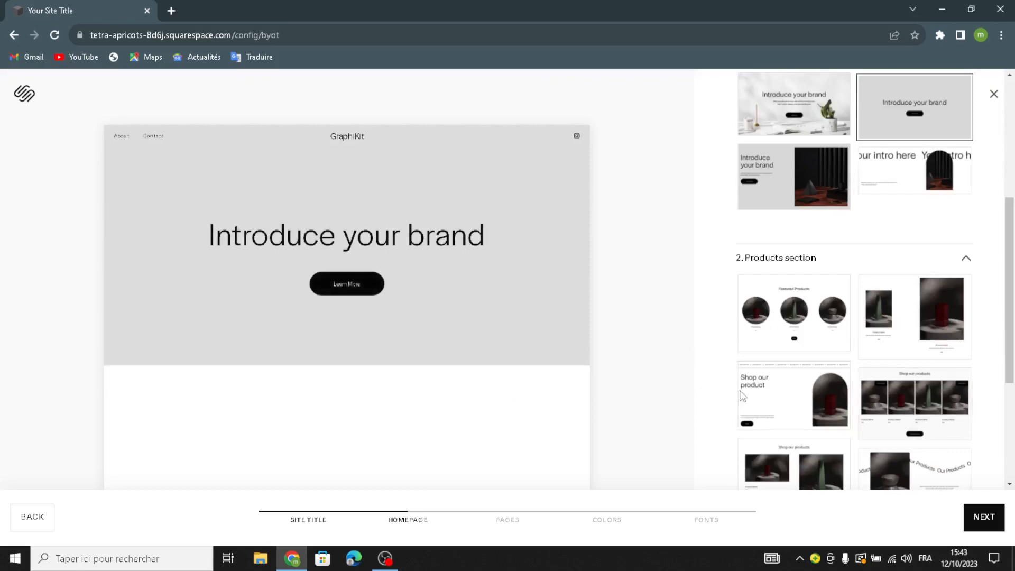
{"action": "left_click", "coordinate": [775, 415]}
Add the simple Services list, the centered-text About section and the Follow us on social section to the homepage
{"action": "scroll", "coordinate": [811, 370], "scroll_direction": "down", "scroll_amount": 7}
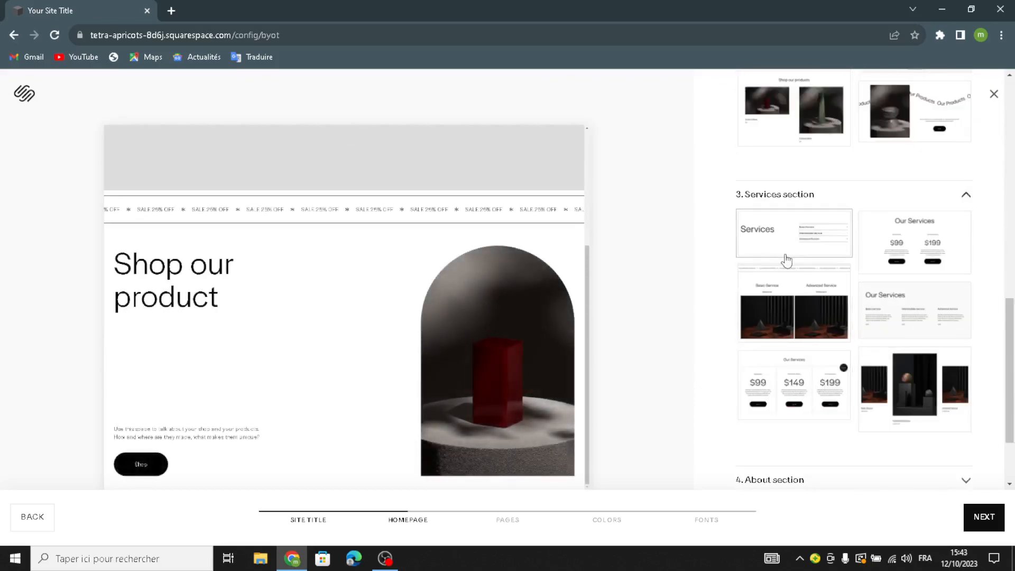
{"action": "left_click", "coordinate": [783, 238]}
{"action": "scroll", "coordinate": [813, 402], "scroll_direction": "down", "scroll_amount": 5}
{"action": "left_click", "coordinate": [813, 445]}
{"action": "scroll", "coordinate": [809, 434], "scroll_direction": "down", "scroll_amount": 10}
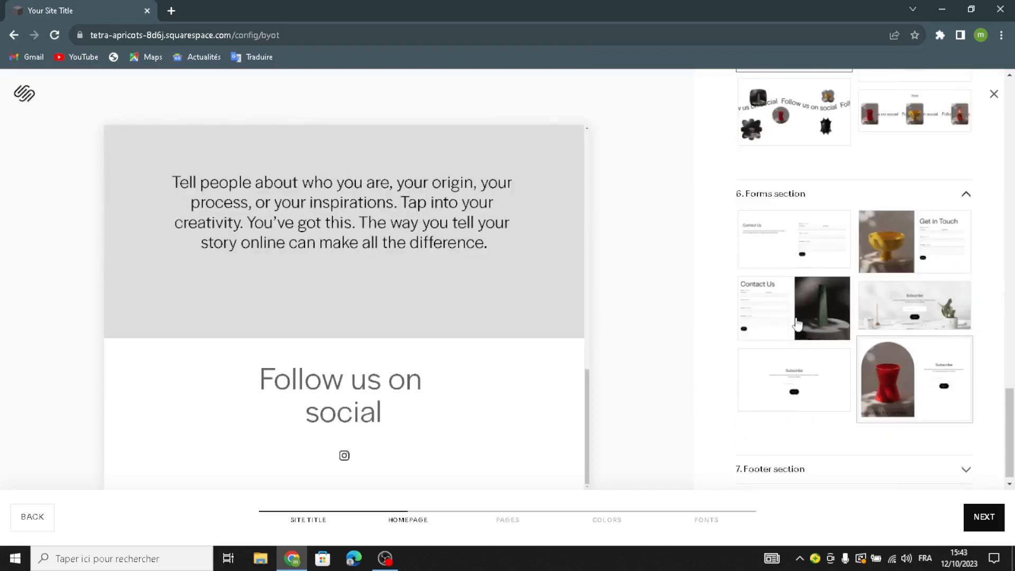
Add the Contact Us form with the green vase image and the three-column footer, completing the homepage layout
{"action": "left_click", "coordinate": [795, 324]}
{"action": "left_click", "coordinate": [829, 394]}
{"action": "left_click", "coordinate": [795, 281]}
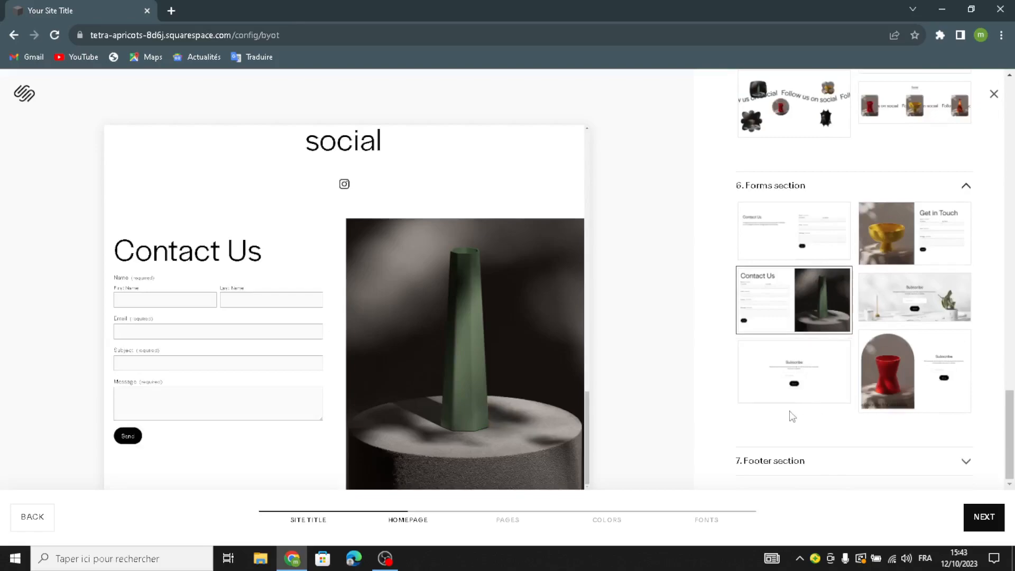
{"action": "left_click", "coordinate": [767, 465]}
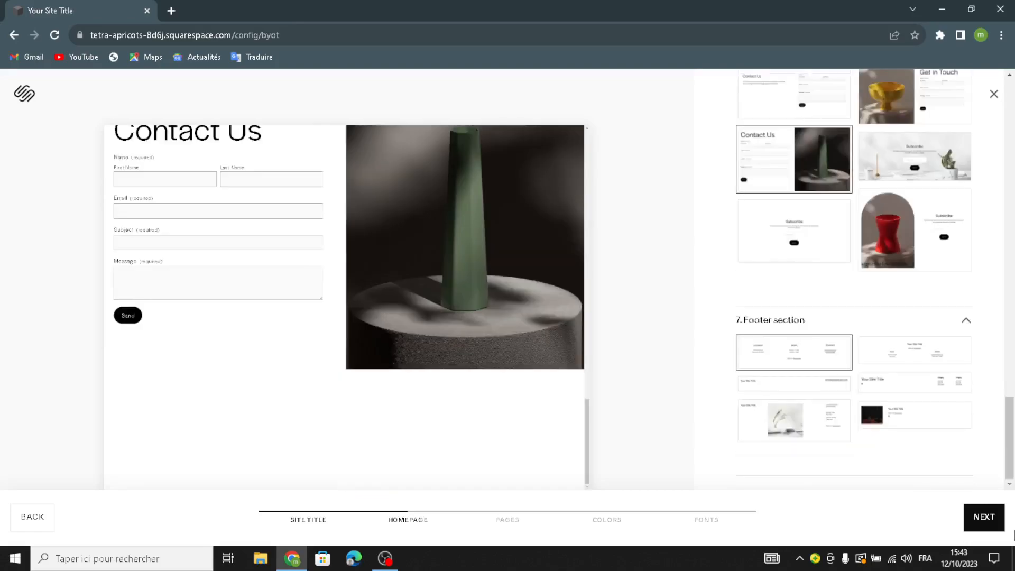
{"action": "left_click", "coordinate": [987, 521]}
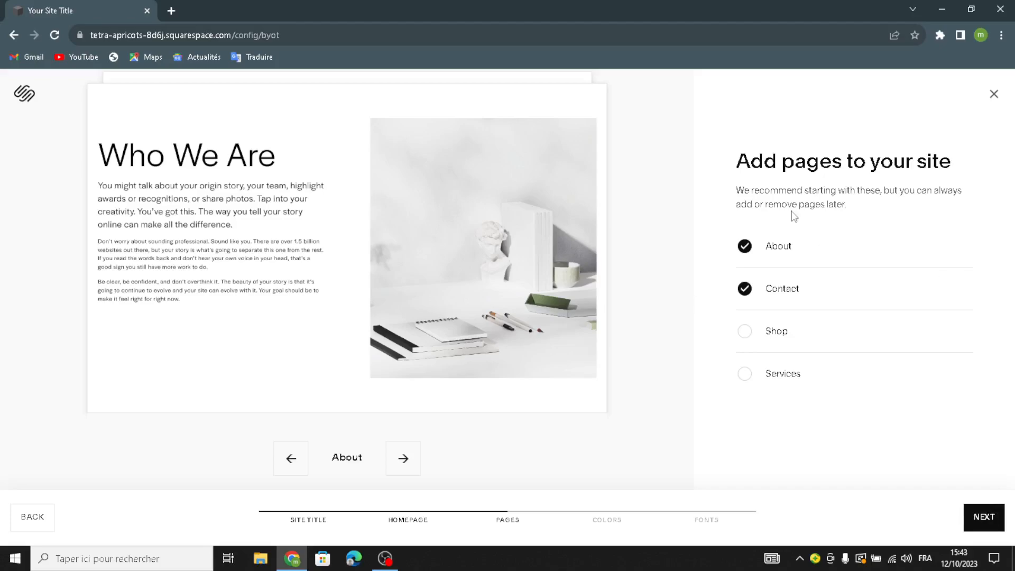
Include a Services page in the site and apply the neutral off-white, tan and dark purple color palette
{"action": "left_click", "coordinate": [742, 379]}
{"action": "left_click", "coordinate": [994, 520]}
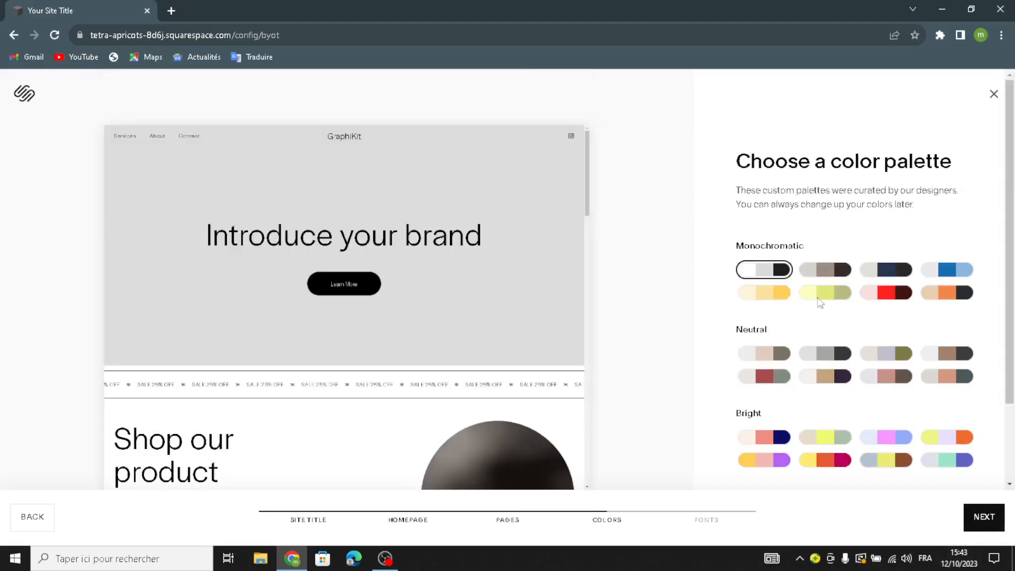
{"action": "left_click", "coordinate": [824, 379]}
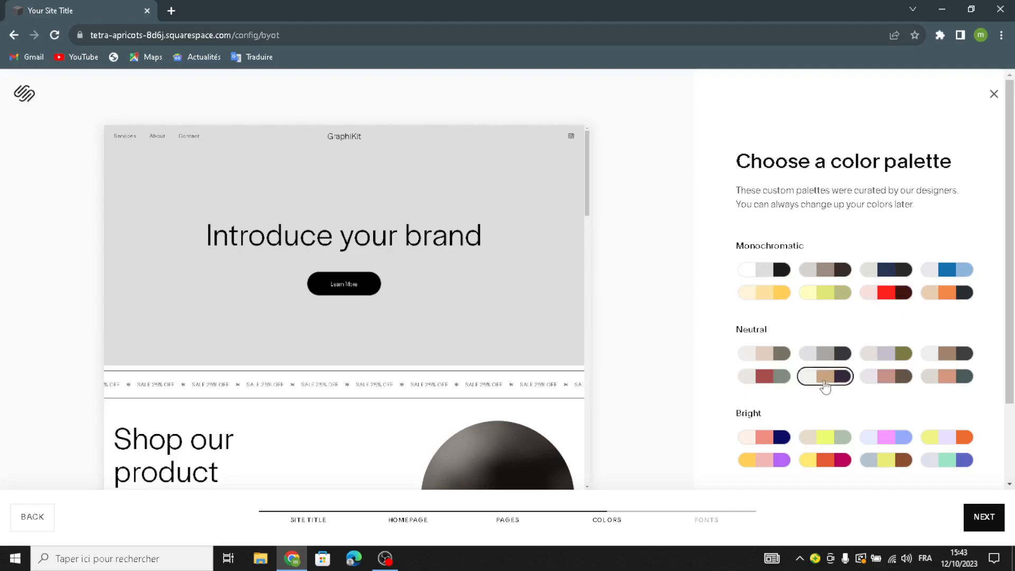
{"action": "left_click", "coordinate": [1000, 526]}
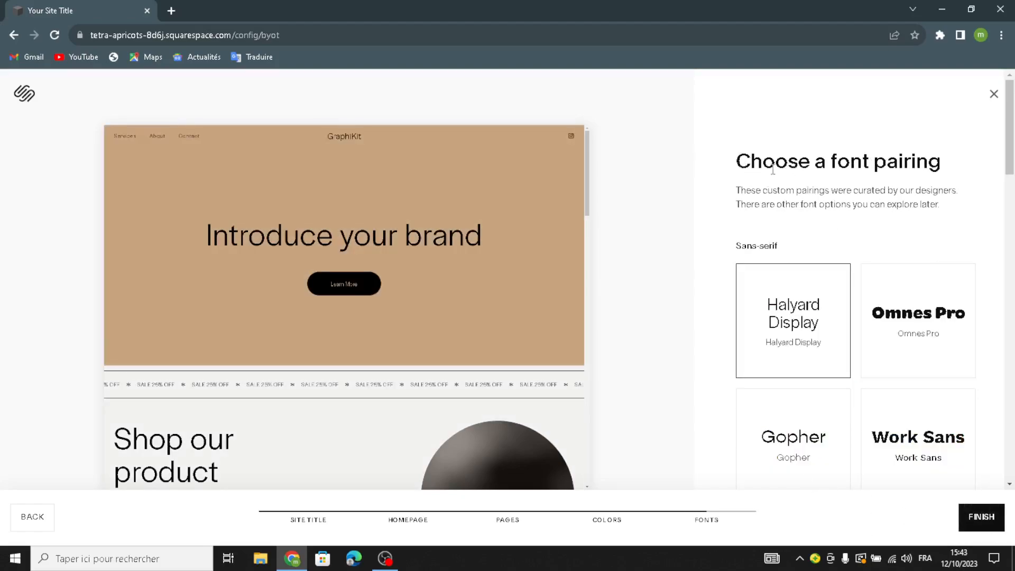
Choose the Omnes Pro font pairing, finish the template and skip the Squarespace AI text personalization
{"action": "left_click", "coordinate": [919, 324]}
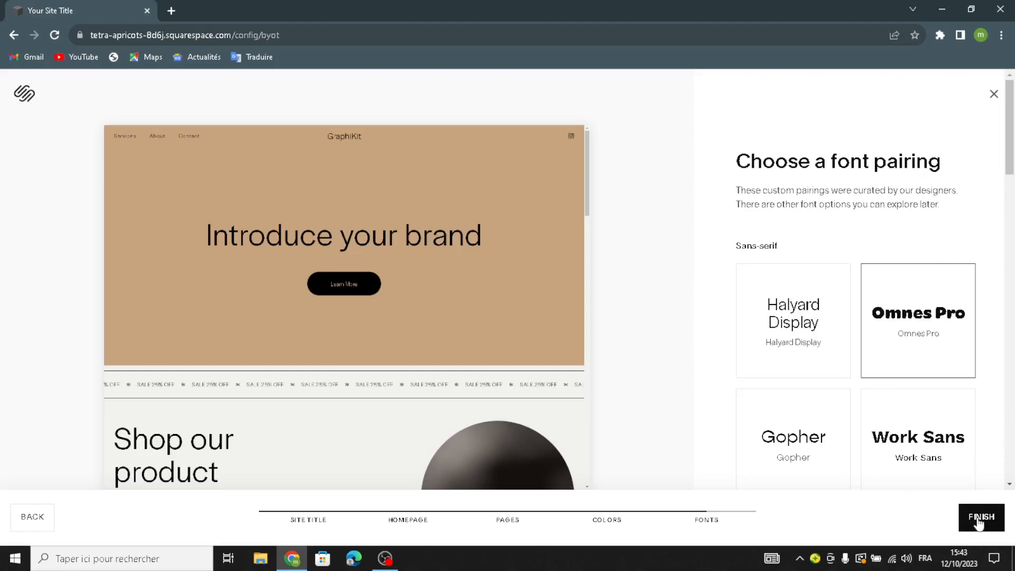
{"action": "left_click", "coordinate": [981, 516]}
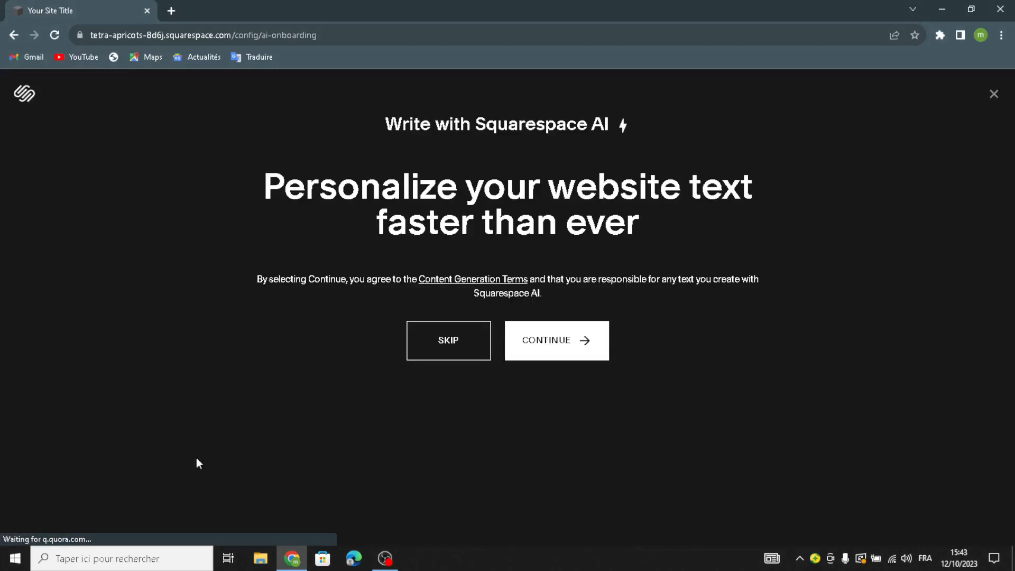
{"action": "left_click", "coordinate": [557, 339]}
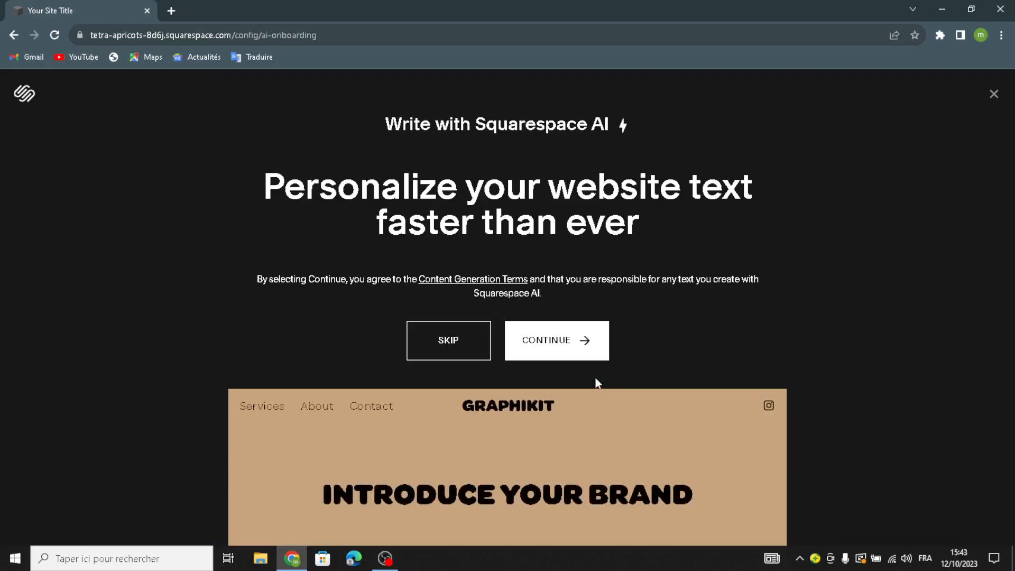
{"action": "left_click", "coordinate": [452, 343]}
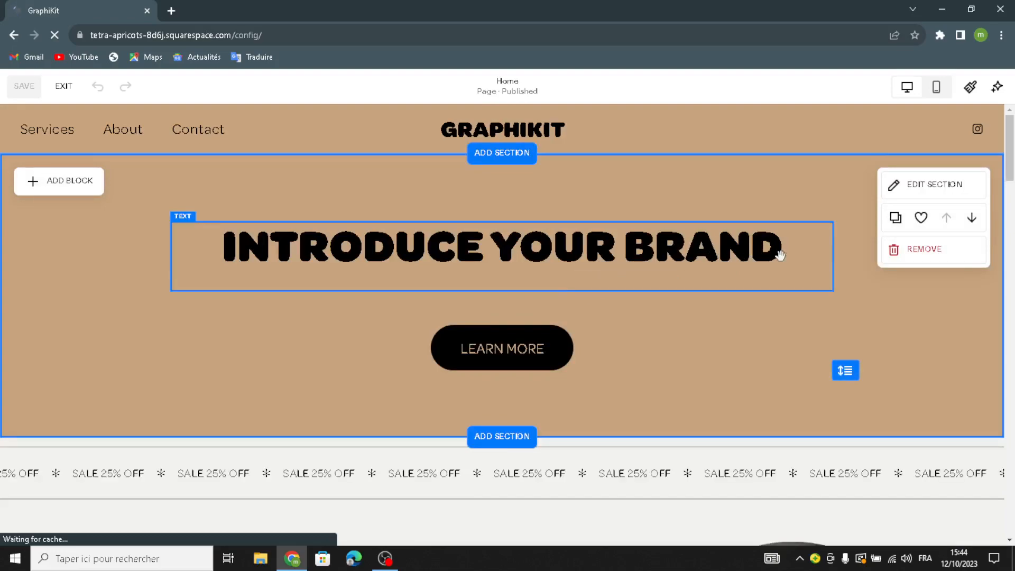
Replace the hero heading's text with "WELCOME TO OUR SITE FOR GRAPHIC AND DESIGN BUSINESS"
{"action": "left_click", "coordinate": [742, 263]}
{"action": "left_click_drag", "start_coordinate": [783, 263], "coordinate": [225, 265]}
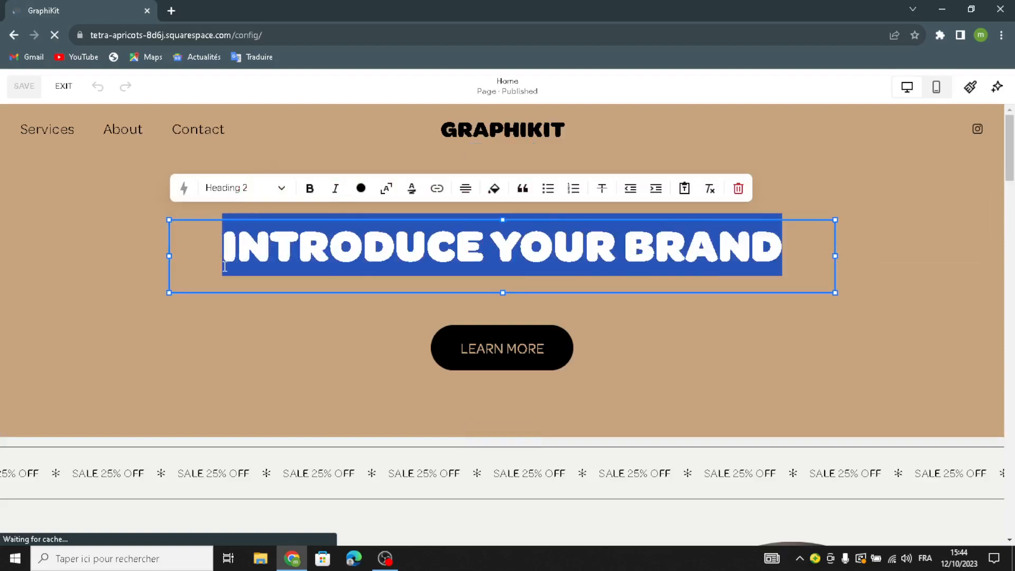
{"action": "type", "text": "WELCO"}
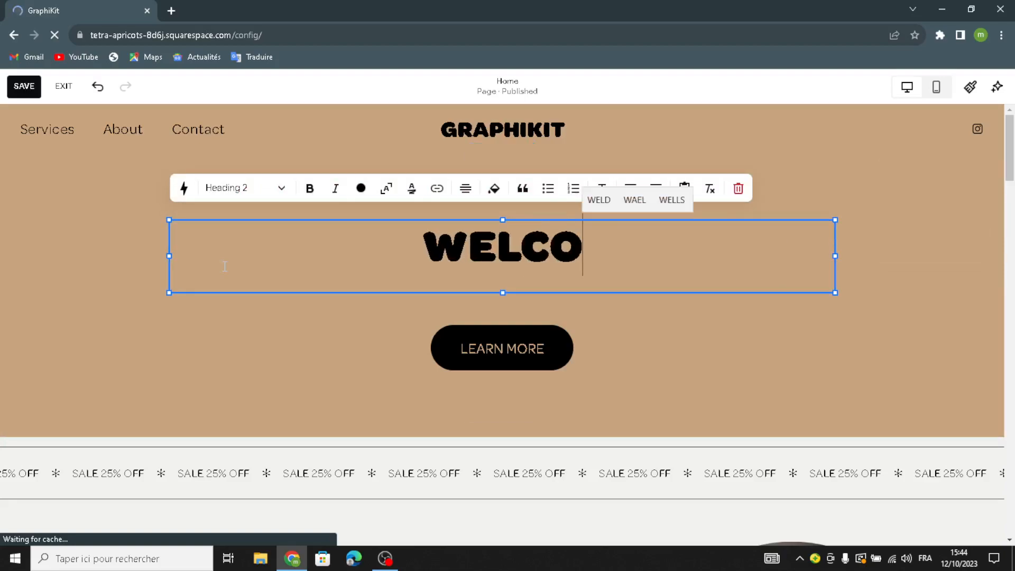
{"action": "type", "text": "ME T"}
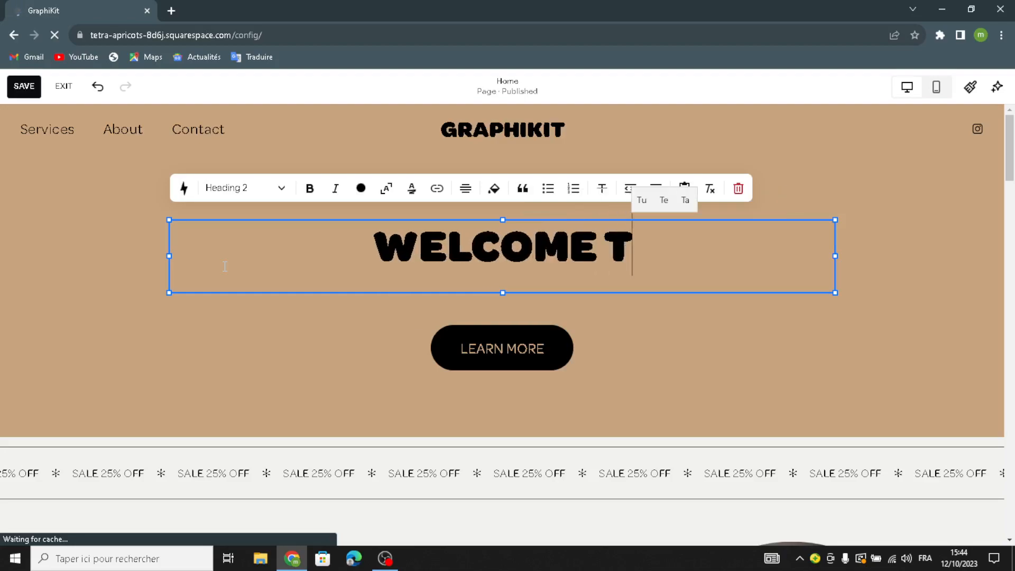
{"action": "type", "text": "O OUR S"}
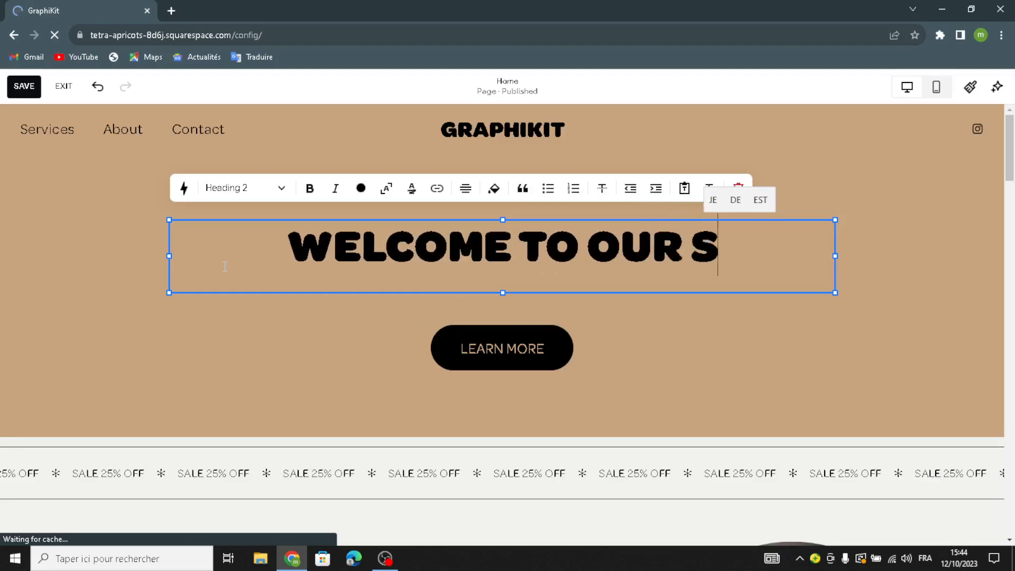
{"action": "type", "text": "ITE FOR"}
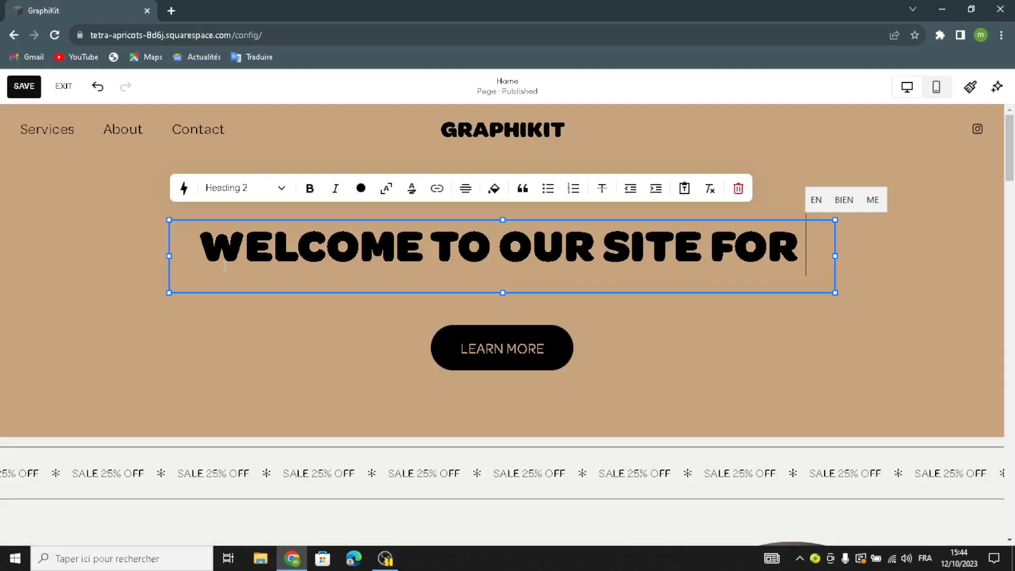
{"action": "type", "text": "GRA"}
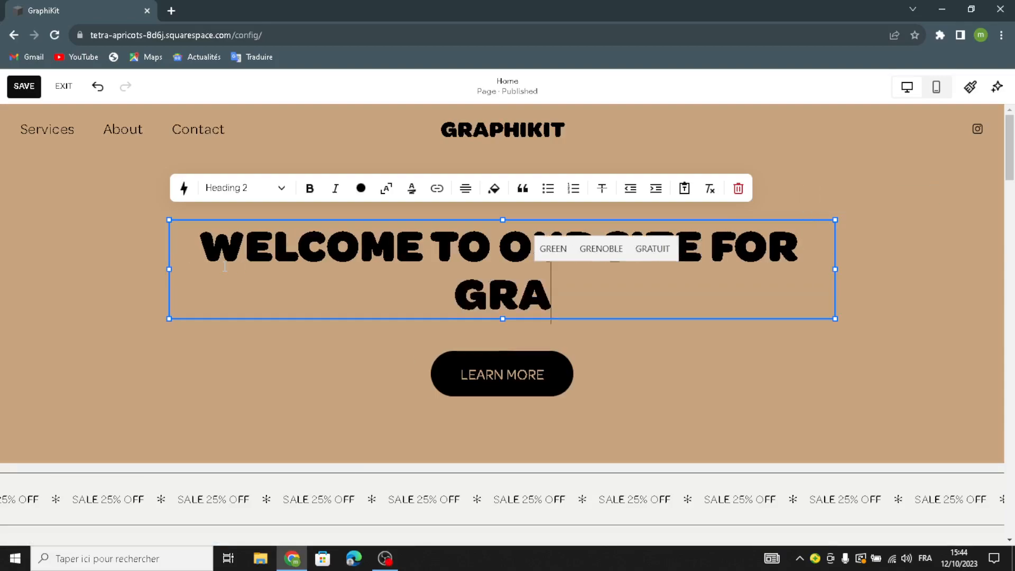
{"action": "type", "text": "PH"}
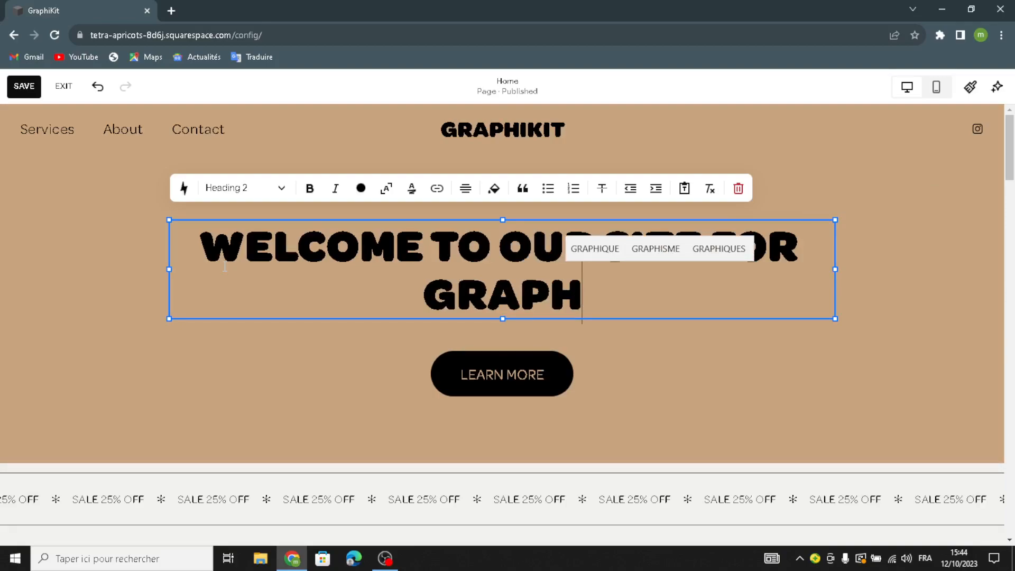
{"action": "type", "text": "IC AND S"}
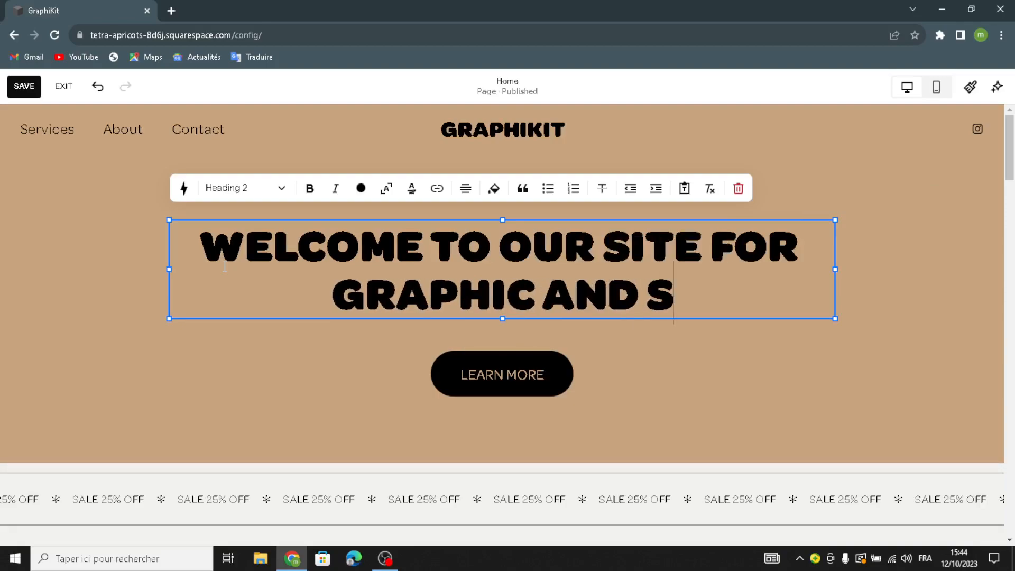
{"action": "key", "text": "BackSpace"}
{"action": "type", "text": "DESIG"}
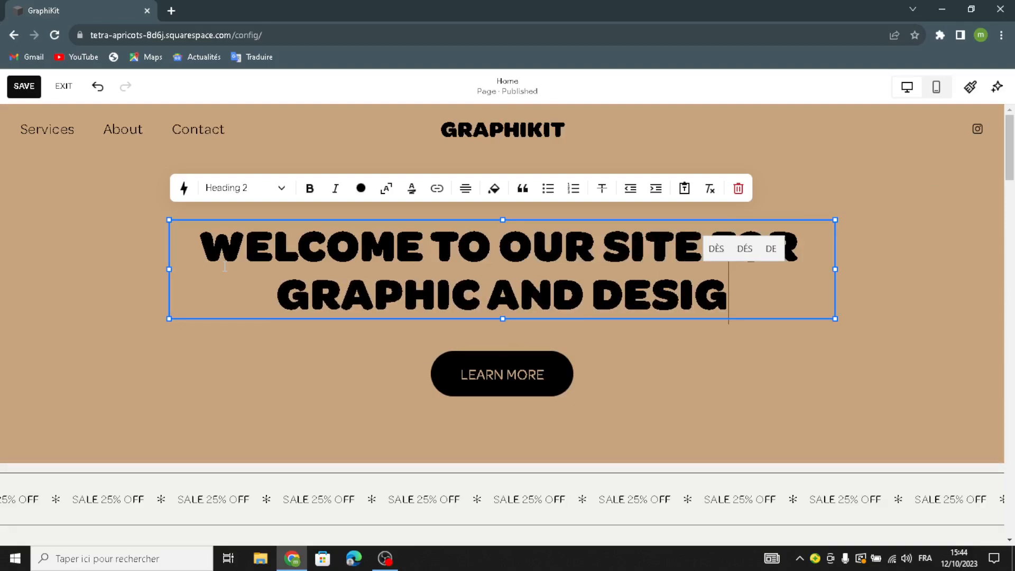
{"action": "type", "text": "N BUSINESS"}
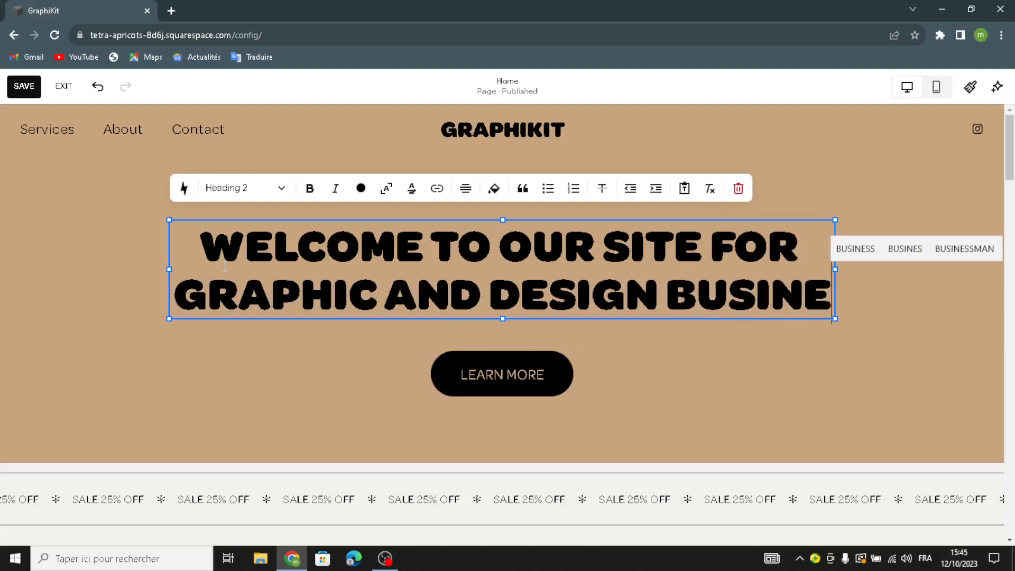
Shorten the hero heading so it reads "WELCOME TO OUR SITE FOR GRAPHIC AND DESIGN"
{"action": "key", "text": "BackSpace"}
{"action": "key", "text": "BackSpace"}
{"action": "key", "text": "BackSpace"}
{"action": "key", "text": "BackSpace"}
{"action": "key", "text": "BackSpace"}
{"action": "key", "text": "BackSpace"}
{"action": "key", "text": "BackSpace"}
{"action": "key", "text": "BackSpace"}
{"action": "key", "text": "BackSpace"}
{"action": "key", "text": "BackSpace"}
{"action": "key", "text": "BackSpace"}
{"action": "key", "text": "BackSpace"}
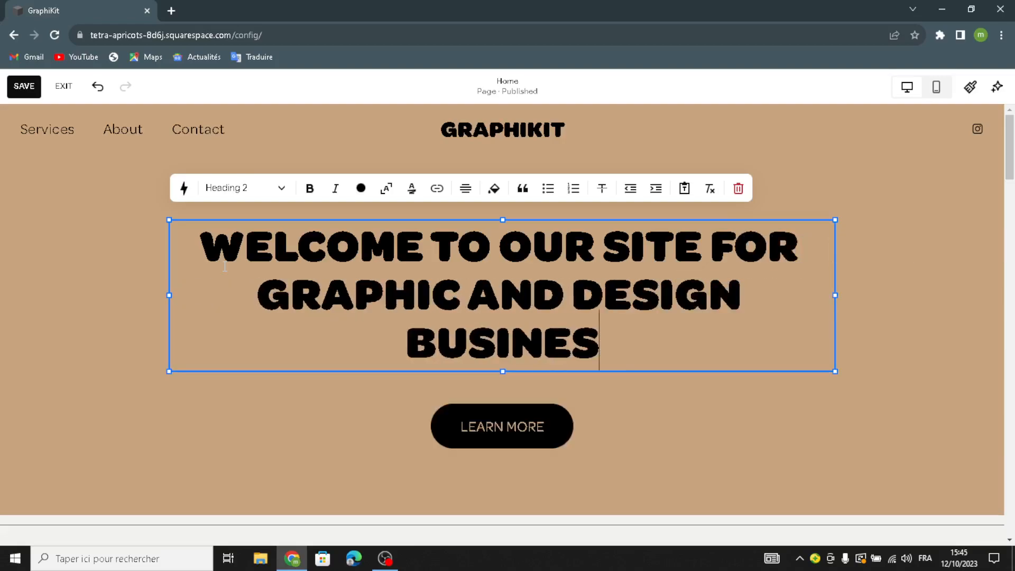
{"action": "key", "text": "BackSpace"}
{"action": "key", "text": "BackSpace"}
{"action": "key", "text": "BackSpace"}
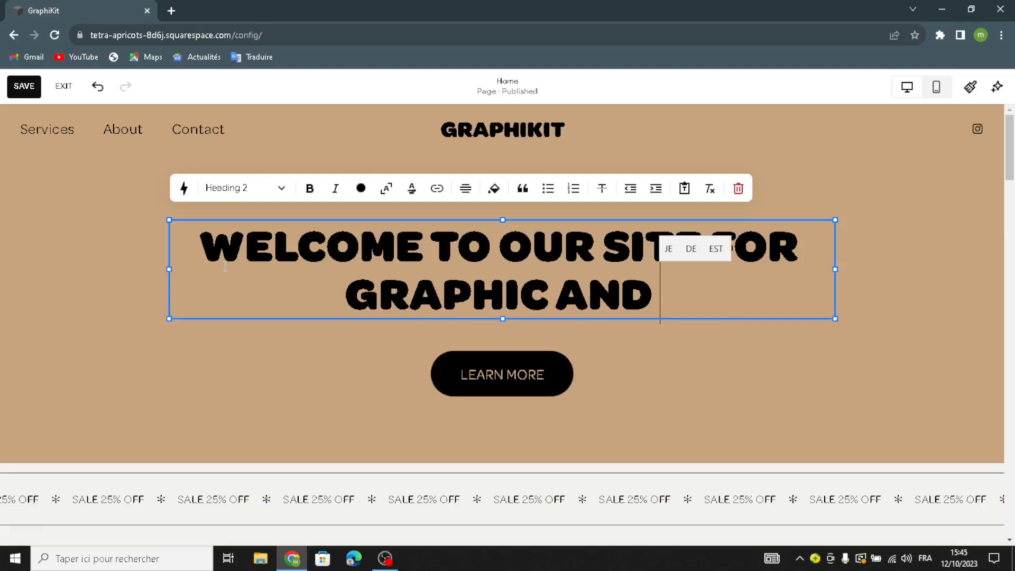
{"action": "type", "text": "DESIGN"}
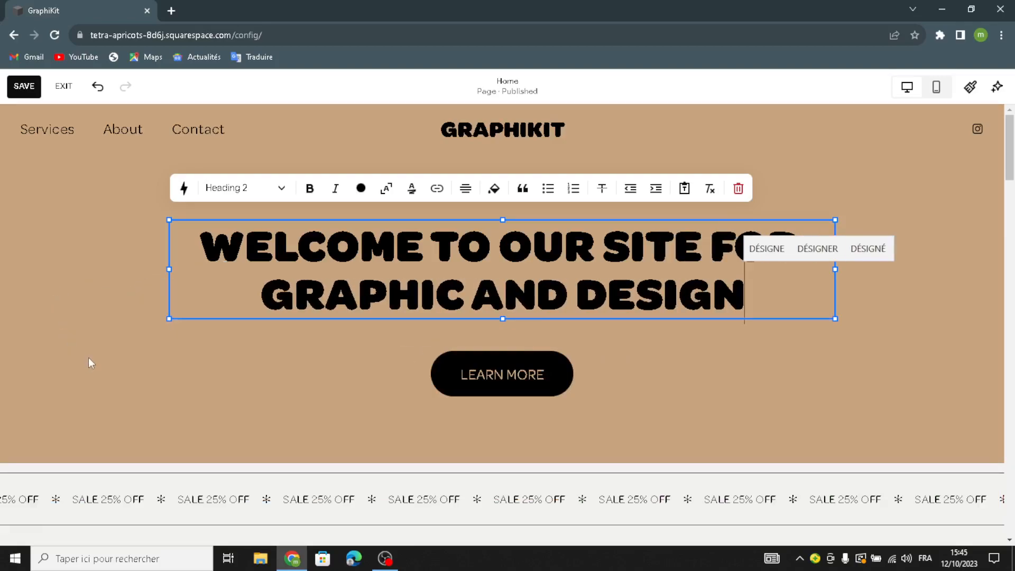
{"action": "left_click", "coordinate": [438, 338]}
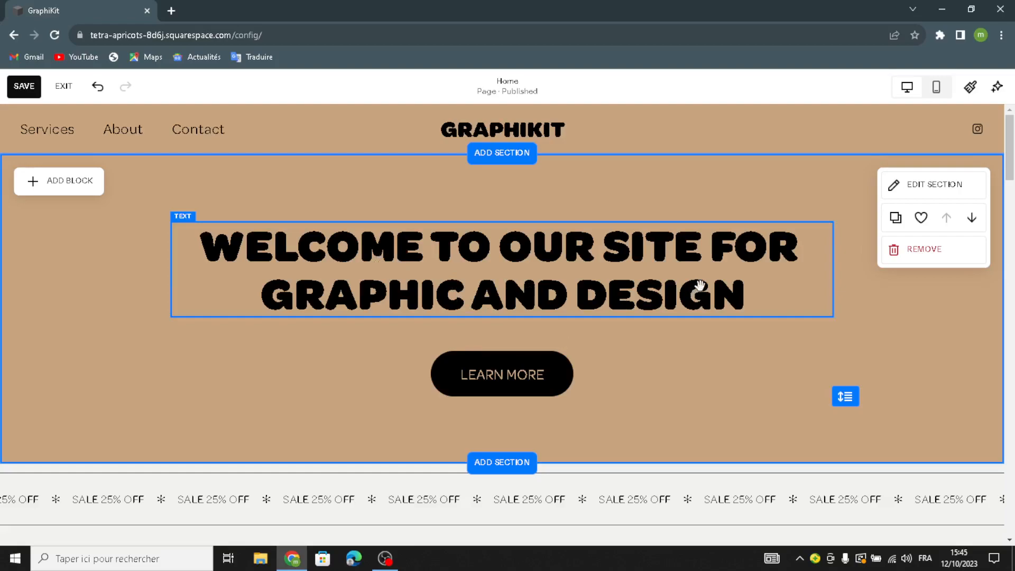
Open the hero section's background settings and choose the image background type
{"action": "left_click", "coordinate": [925, 190]}
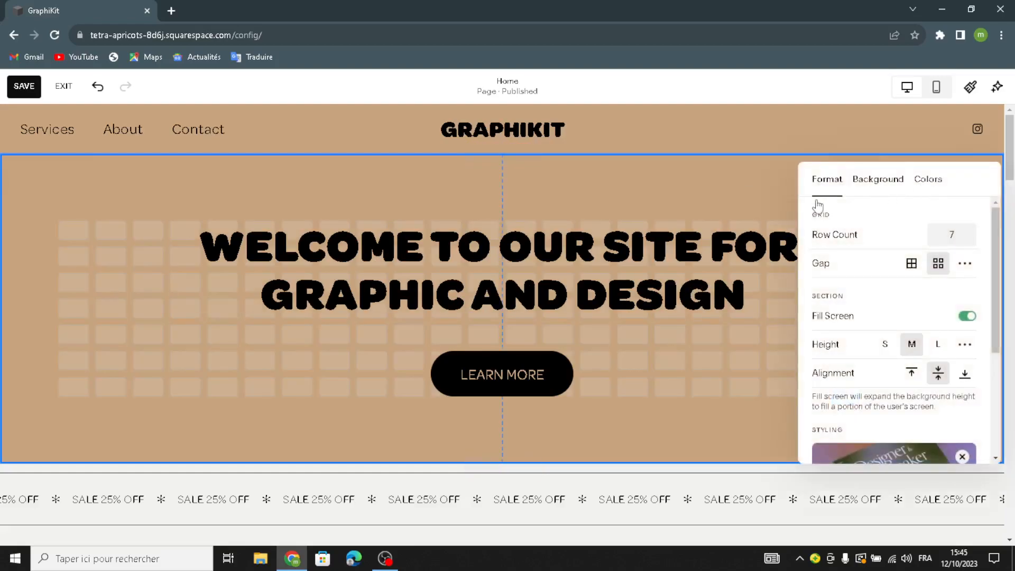
{"action": "left_click", "coordinate": [878, 179]}
{"action": "scroll", "coordinate": [939, 275], "scroll_direction": "down", "scroll_amount": 5}
{"action": "scroll", "coordinate": [909, 222], "scroll_direction": "up", "scroll_amount": 5}
{"action": "left_click", "coordinate": [845, 231]}
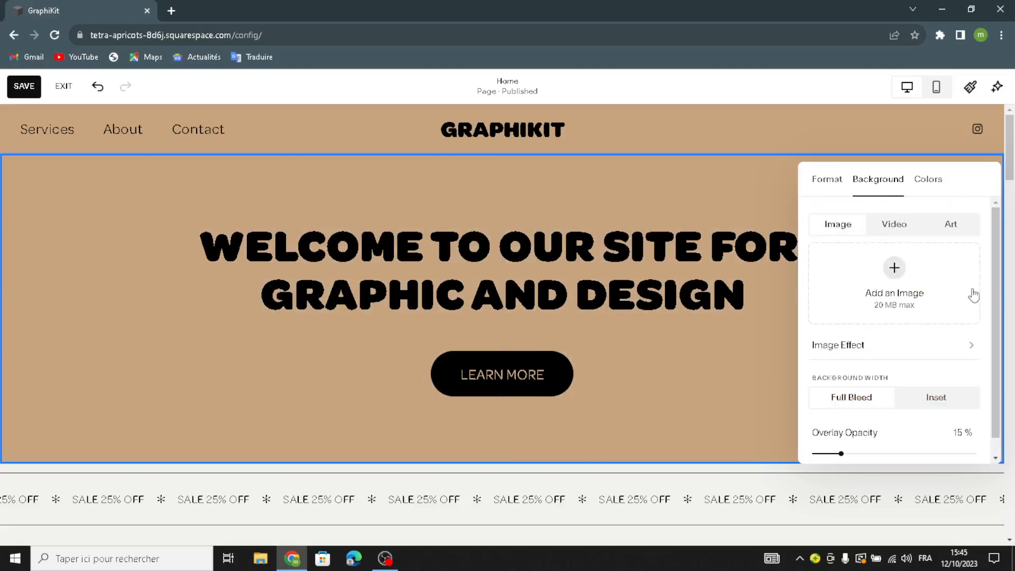
{"action": "left_click", "coordinate": [966, 371]}
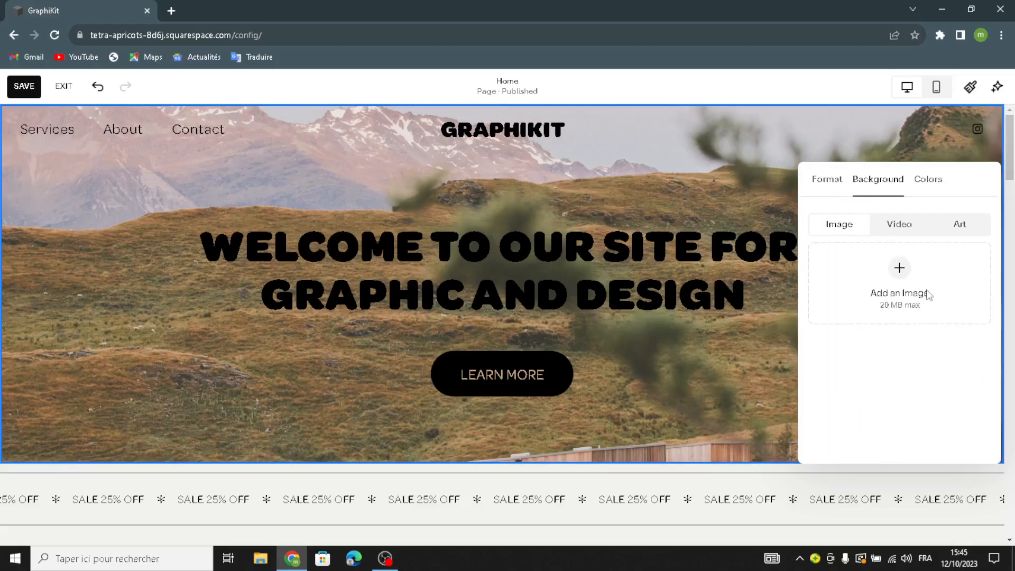
Search the free stock images for "graphic and design templates" to use as the hero background
{"action": "left_click", "coordinate": [913, 315]}
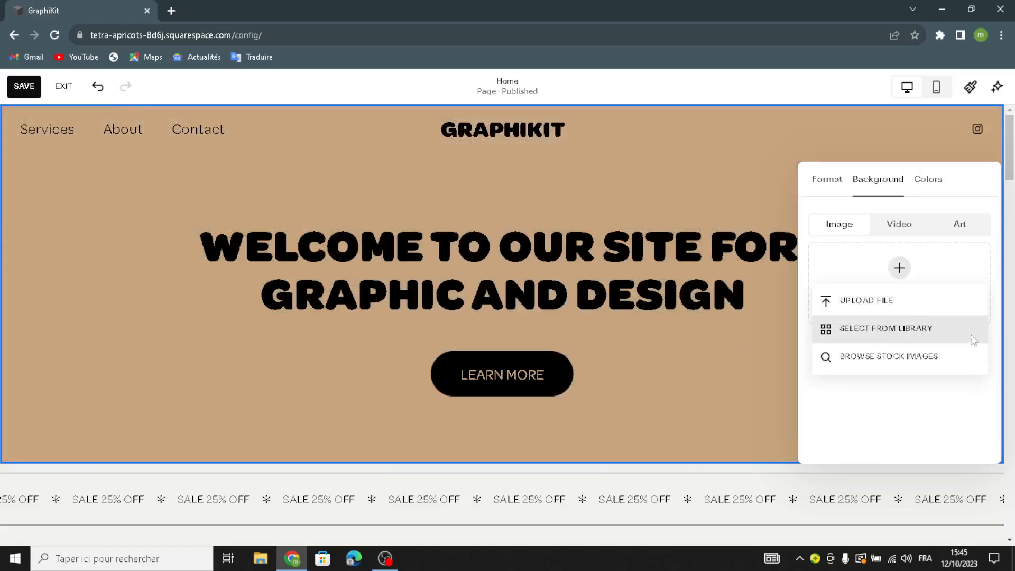
{"action": "left_click", "coordinate": [897, 340]}
{"action": "left_click", "coordinate": [320, 142]}
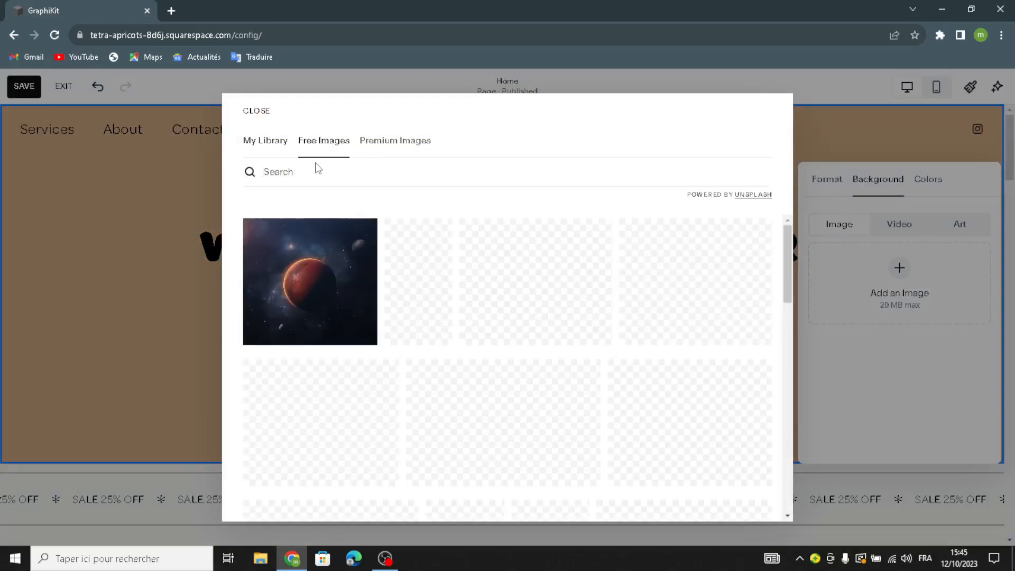
{"action": "left_click", "coordinate": [303, 176]}
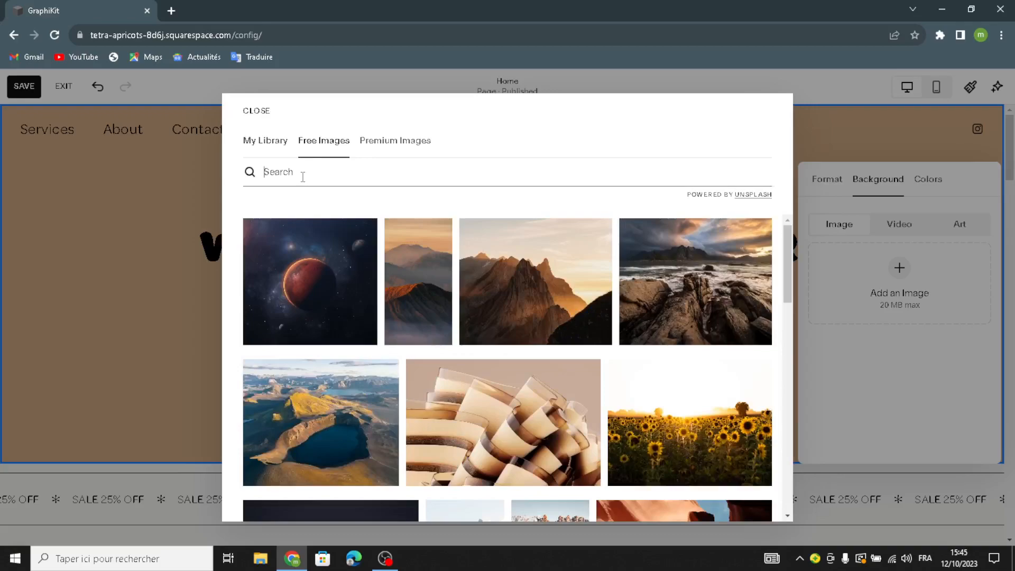
{"action": "type", "text": "graphic and design templa"}
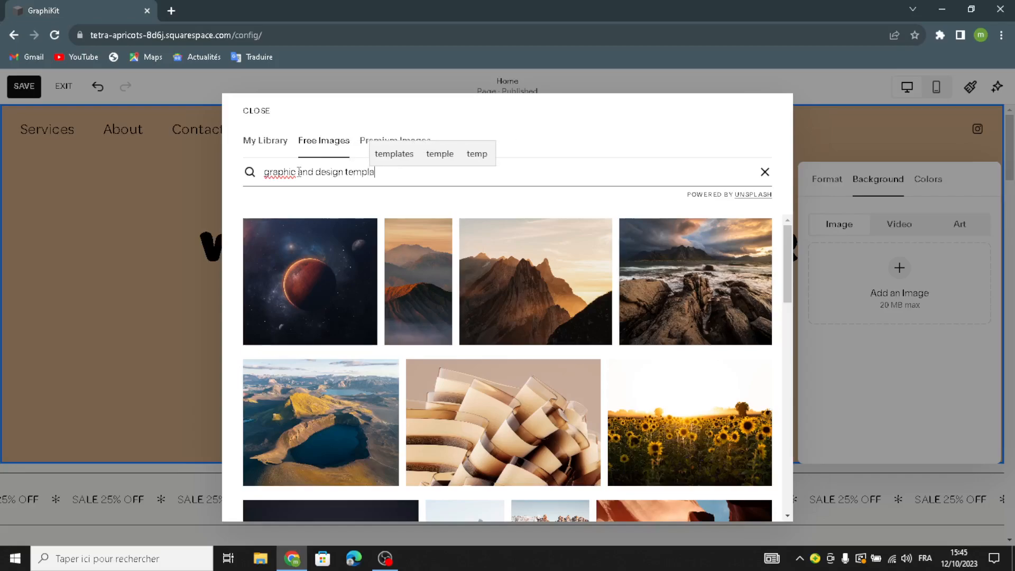
{"action": "type", "text": "tes"}
{"action": "key", "text": "Return"}
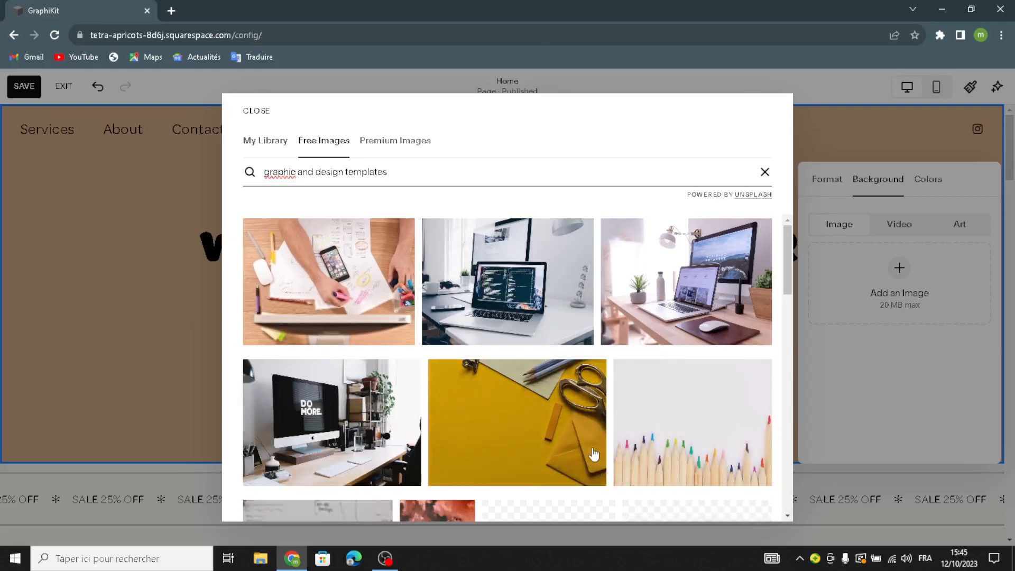
Pick the blurred red and purple gradient image from the results as the hero section's background
{"action": "scroll", "coordinate": [594, 454], "scroll_direction": "down", "scroll_amount": 3}
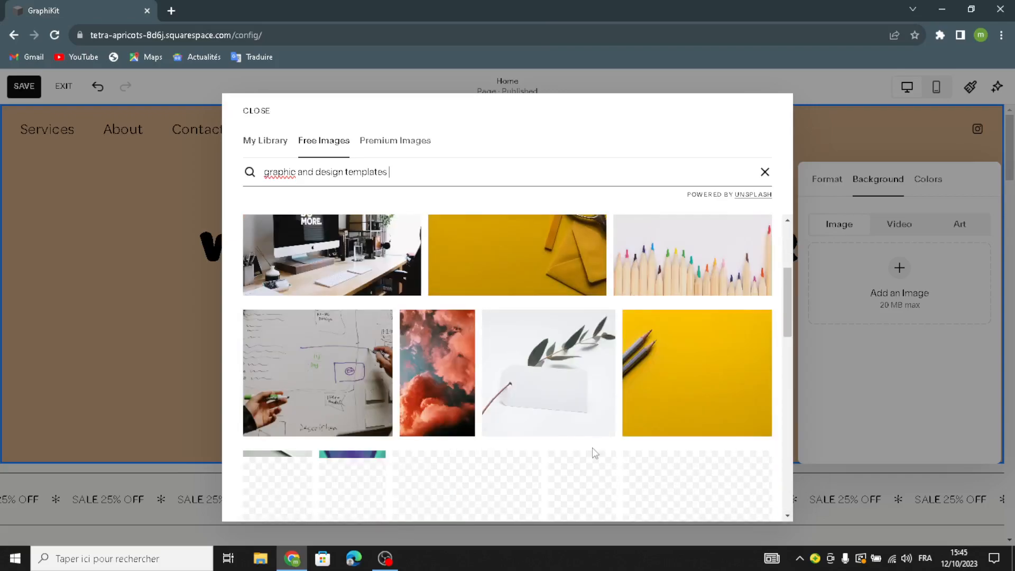
{"action": "scroll", "coordinate": [592, 449], "scroll_direction": "down", "scroll_amount": 3}
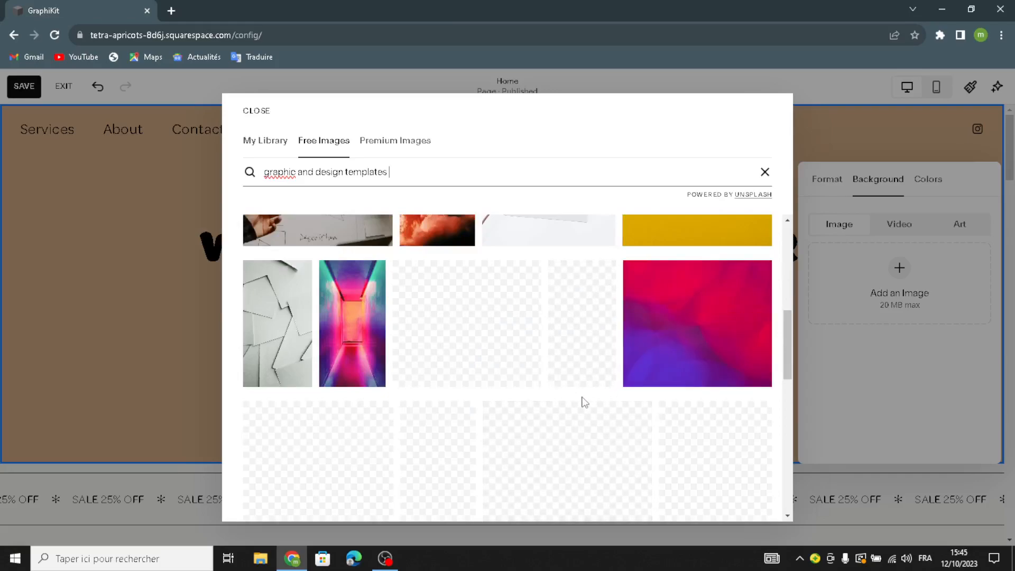
{"action": "scroll", "coordinate": [584, 403], "scroll_direction": "down", "scroll_amount": 2}
{"action": "scroll", "coordinate": [583, 403], "scroll_direction": "up", "scroll_amount": 2}
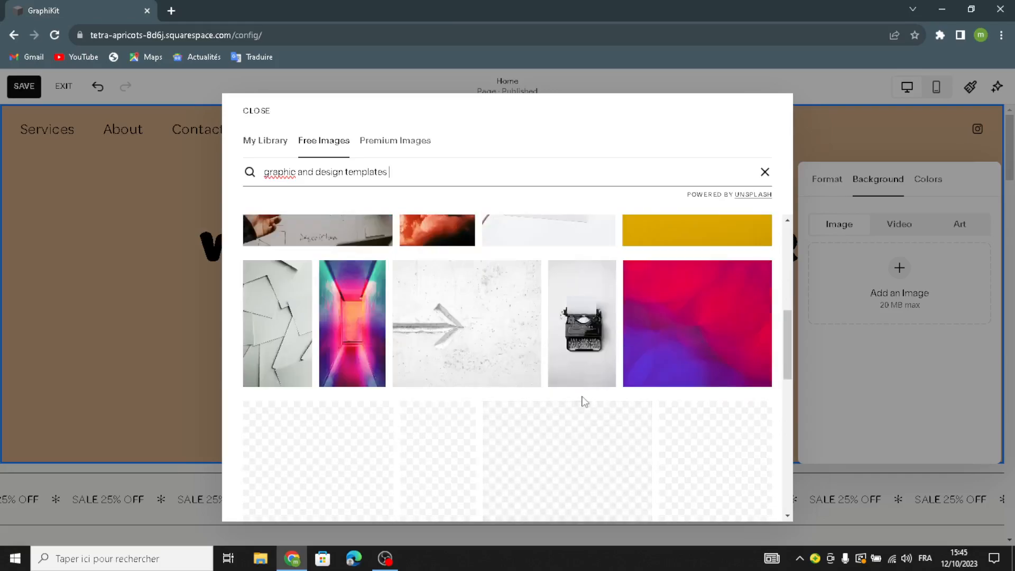
{"action": "scroll", "coordinate": [584, 404], "scroll_direction": "down", "scroll_amount": 2}
{"action": "scroll", "coordinate": [584, 402], "scroll_direction": "up", "scroll_amount": 2}
{"action": "scroll", "coordinate": [584, 402], "scroll_direction": "down", "scroll_amount": 2}
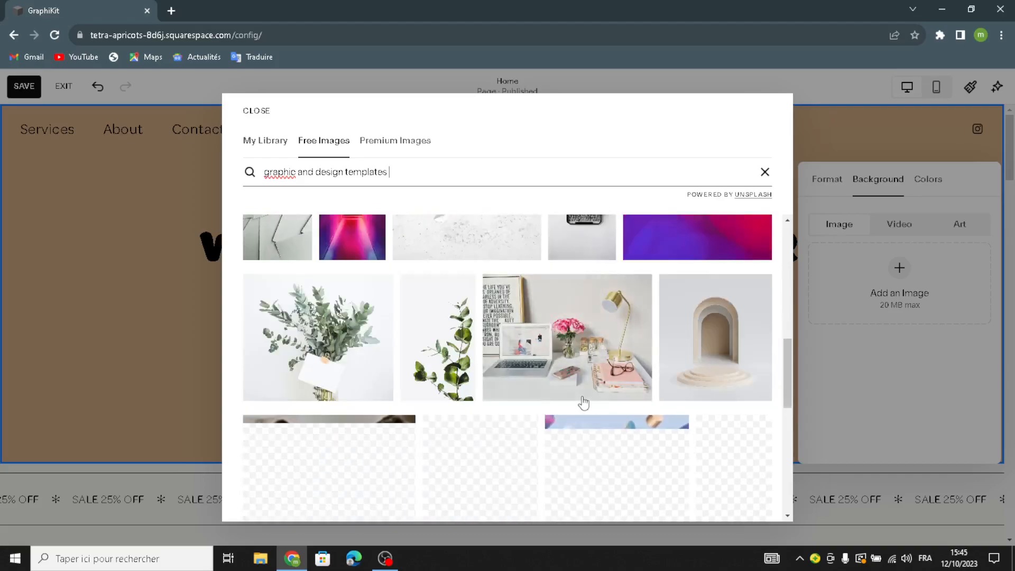
{"action": "scroll", "coordinate": [584, 403], "scroll_direction": "down", "scroll_amount": 1}
{"action": "scroll", "coordinate": [584, 403], "scroll_direction": "down", "scroll_amount": 1}
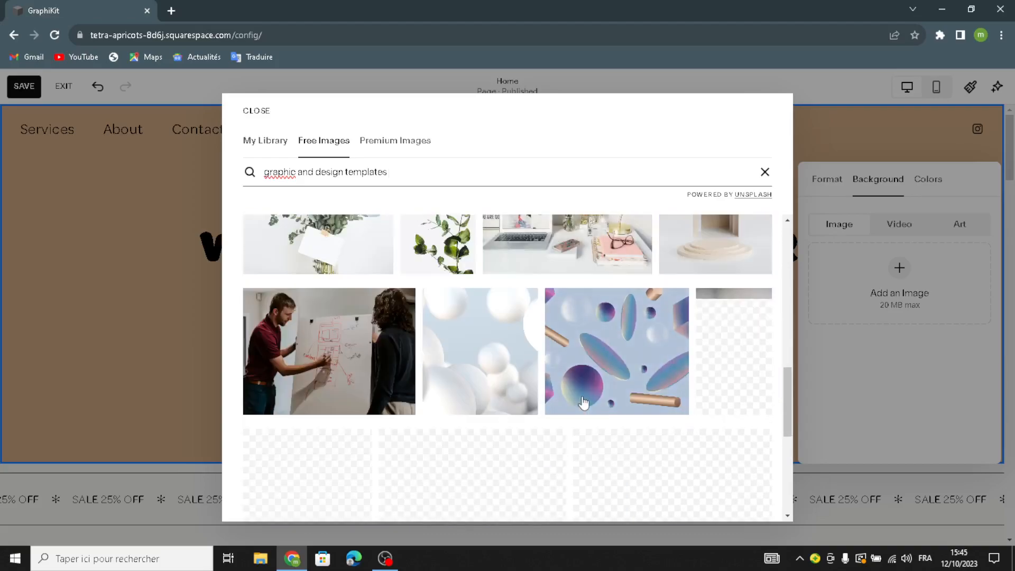
{"action": "scroll", "coordinate": [584, 403], "scroll_direction": "up", "scroll_amount": 4}
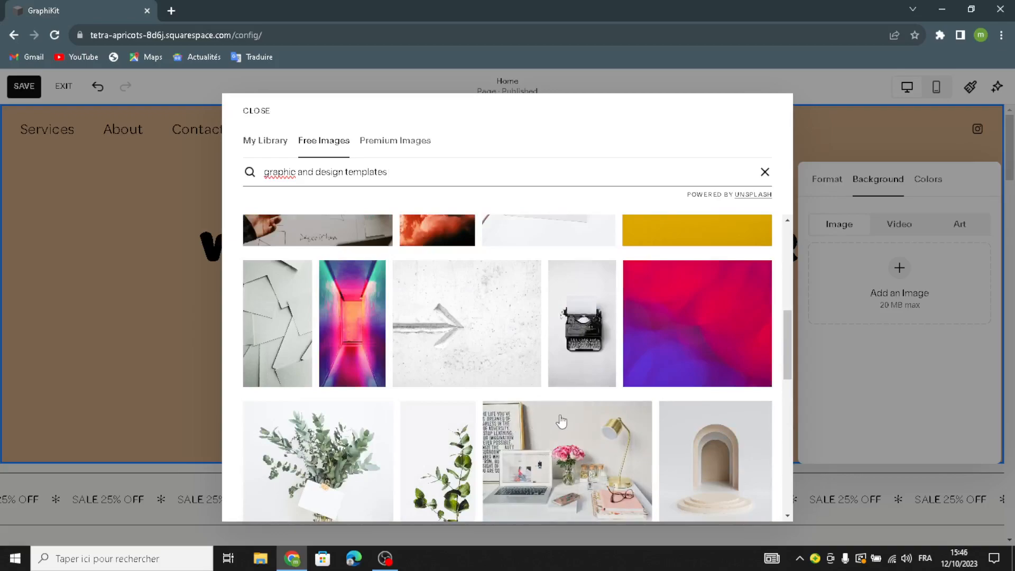
{"action": "scroll", "coordinate": [562, 421], "scroll_direction": "up", "scroll_amount": 5}
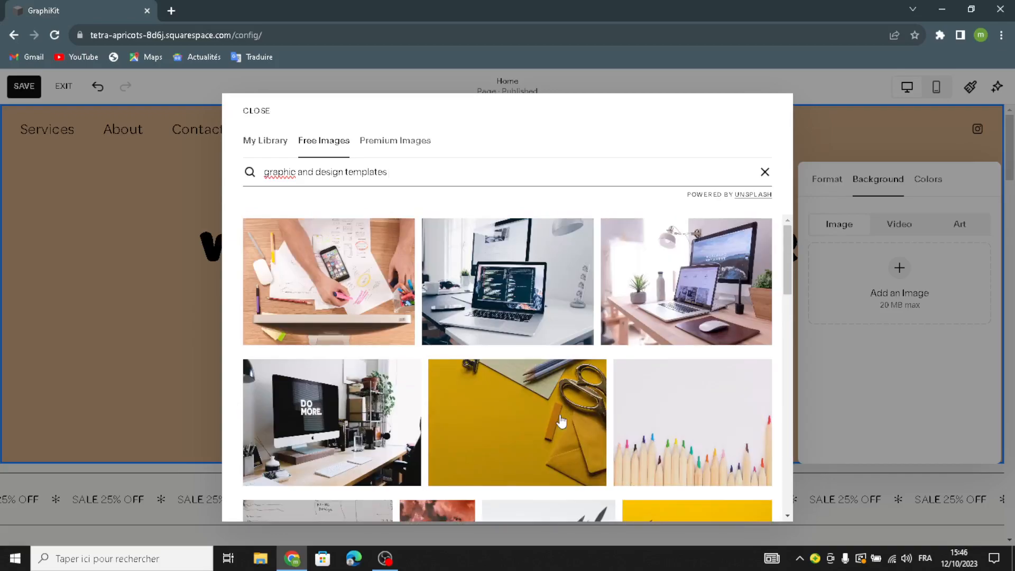
{"action": "scroll", "coordinate": [562, 422], "scroll_direction": "down", "scroll_amount": 3}
{"action": "scroll", "coordinate": [562, 422], "scroll_direction": "up", "scroll_amount": 1}
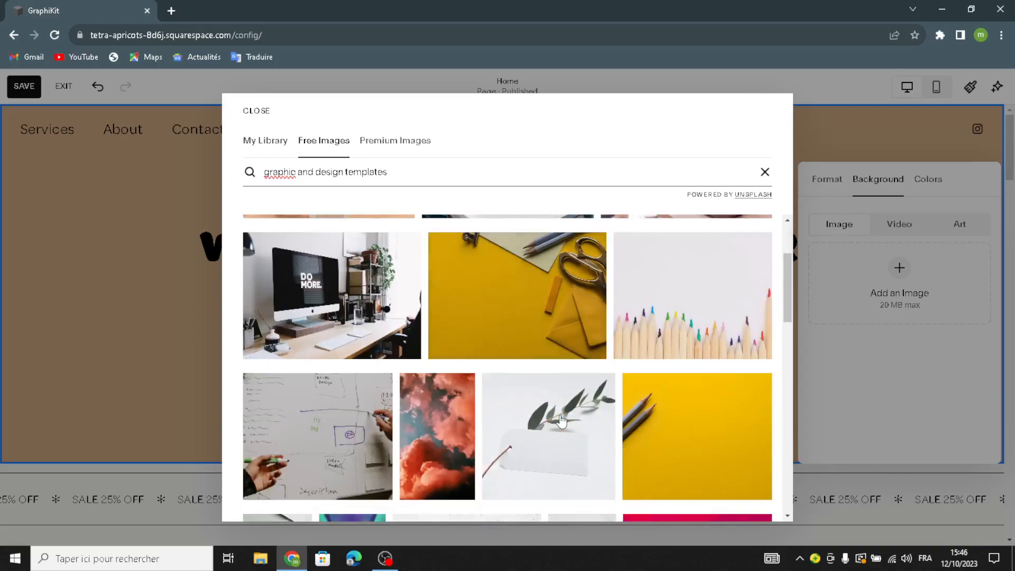
{"action": "scroll", "coordinate": [562, 421], "scroll_direction": "down", "scroll_amount": 4}
{"action": "scroll", "coordinate": [642, 346], "scroll_direction": "up", "scroll_amount": 3}
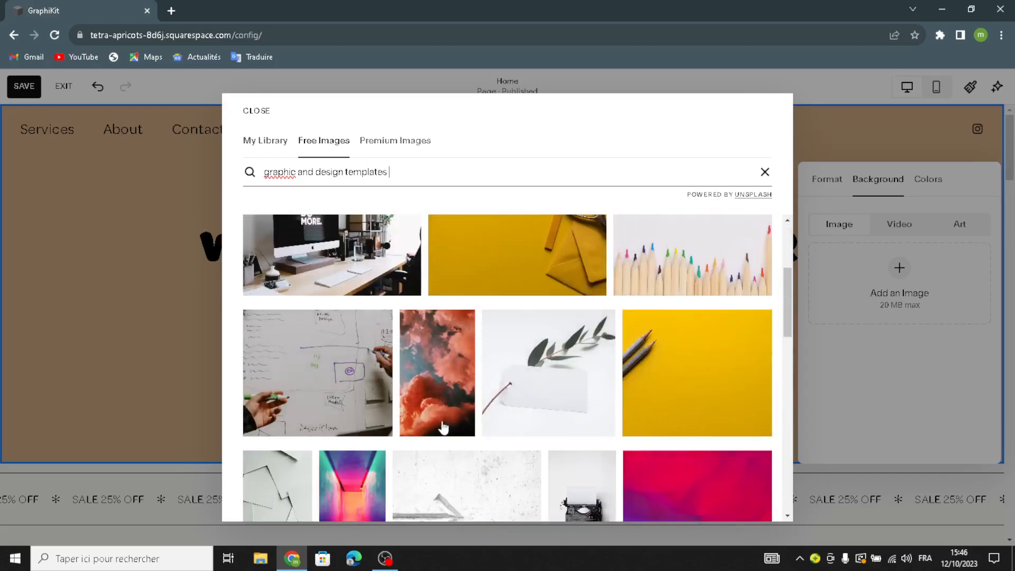
{"action": "scroll", "coordinate": [716, 347], "scroll_direction": "down", "scroll_amount": 3}
{"action": "left_click", "coordinate": [717, 348]}
{"action": "left_click", "coordinate": [601, 365]}
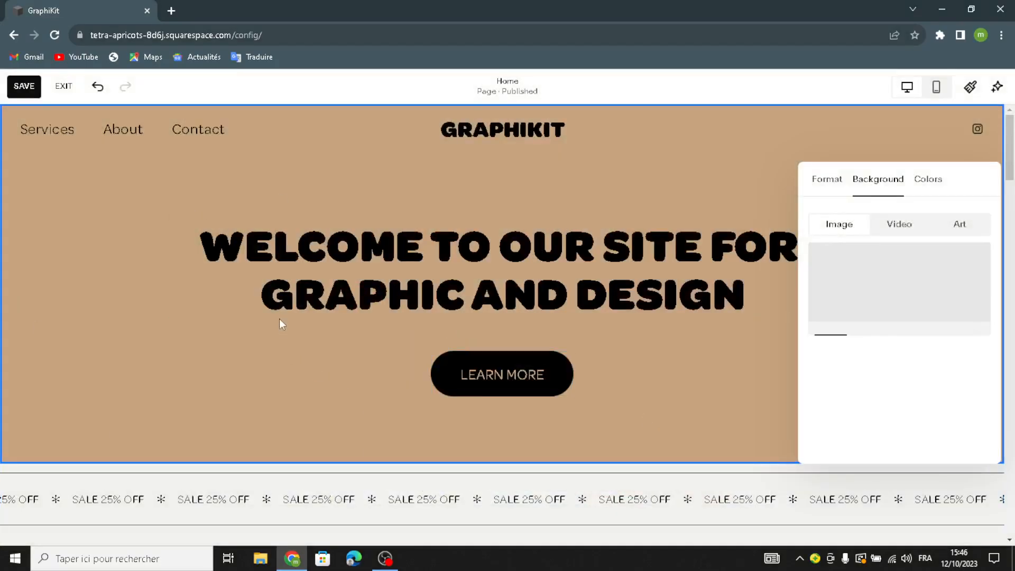
Change the hero section's "Learn More" button text to "get started"
{"action": "left_click", "coordinate": [447, 364]}
{"action": "left_click", "coordinate": [448, 325]}
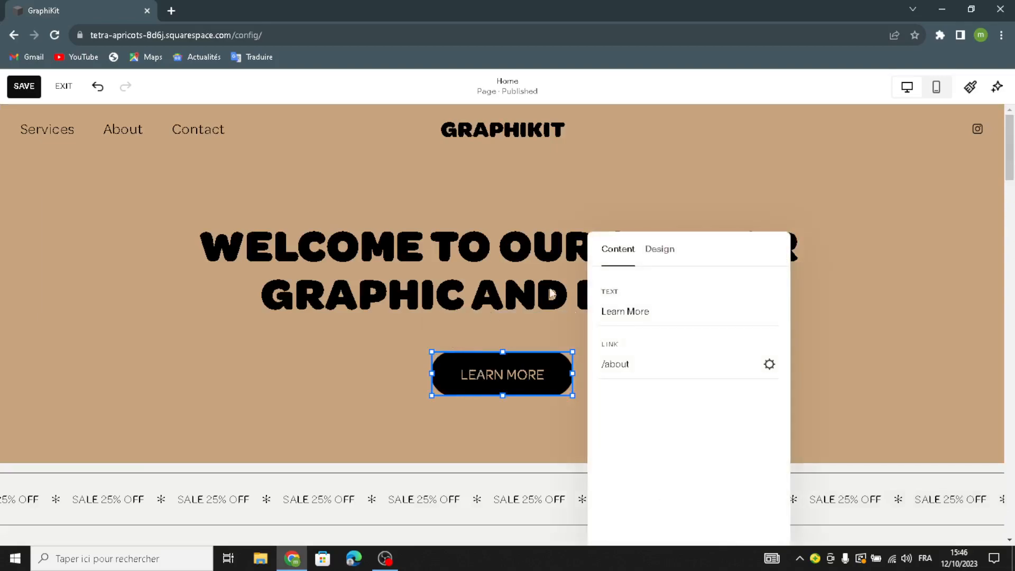
{"action": "left_click_drag", "start_coordinate": [652, 313], "coordinate": [591, 316]}
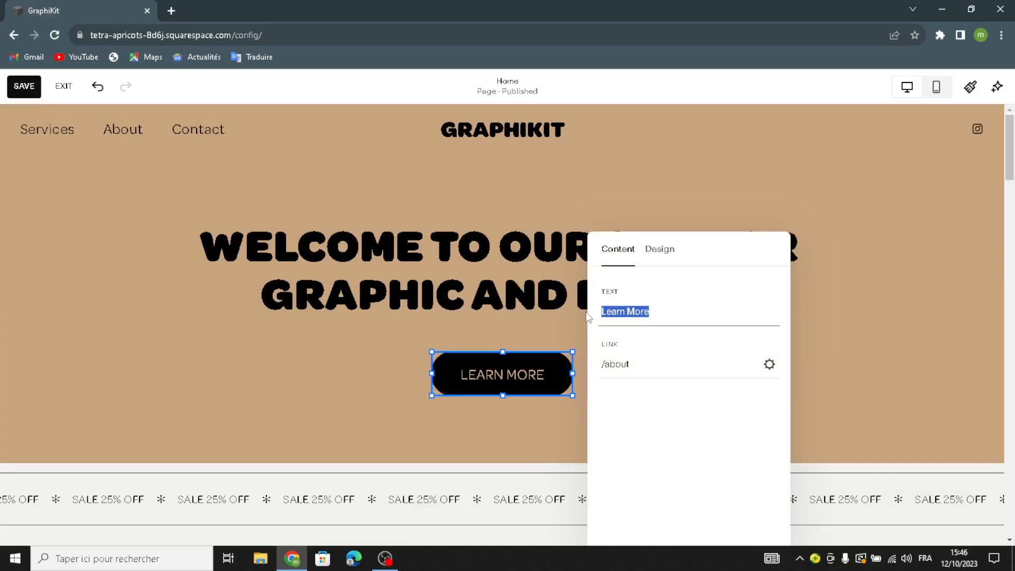
{"action": "type", "text": "get "}
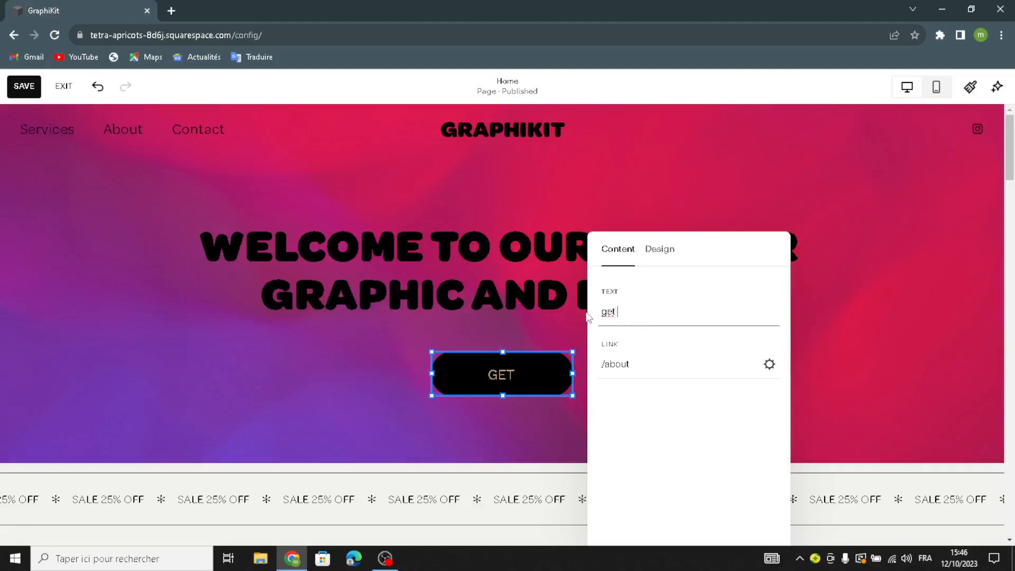
{"action": "type", "text": "started"}
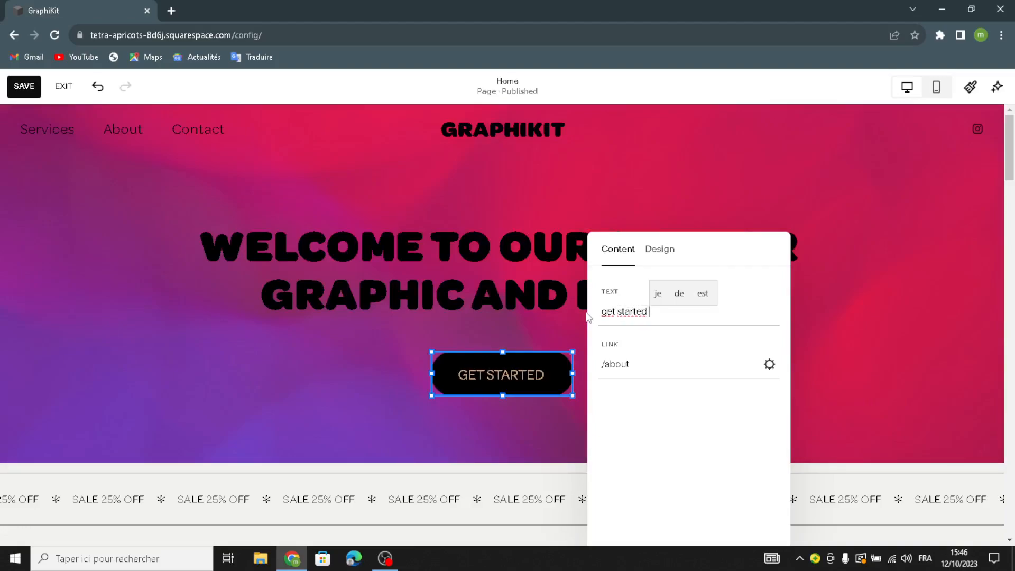
{"action": "left_click", "coordinate": [352, 372]}
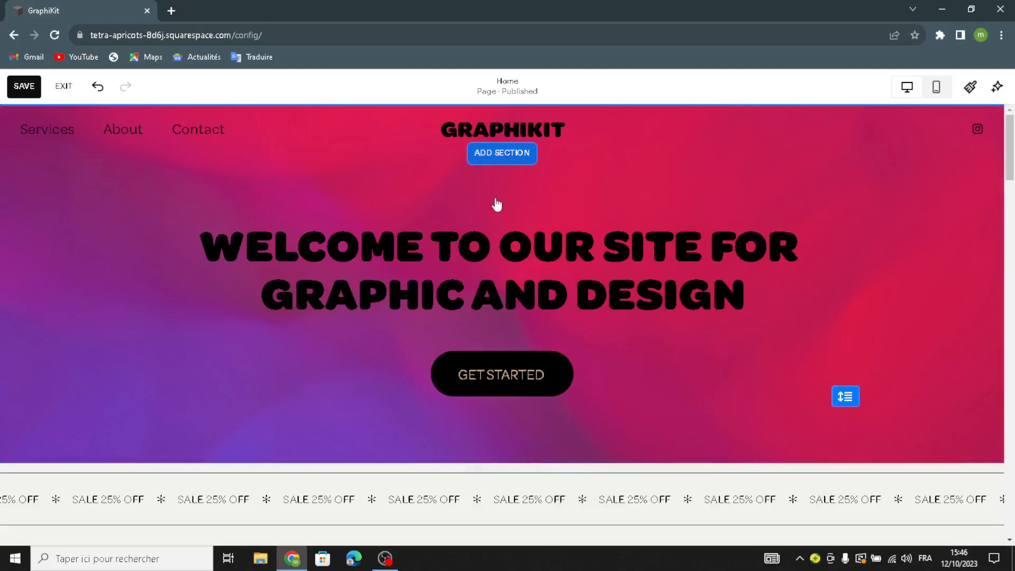
{"action": "left_click", "coordinate": [472, 152]}
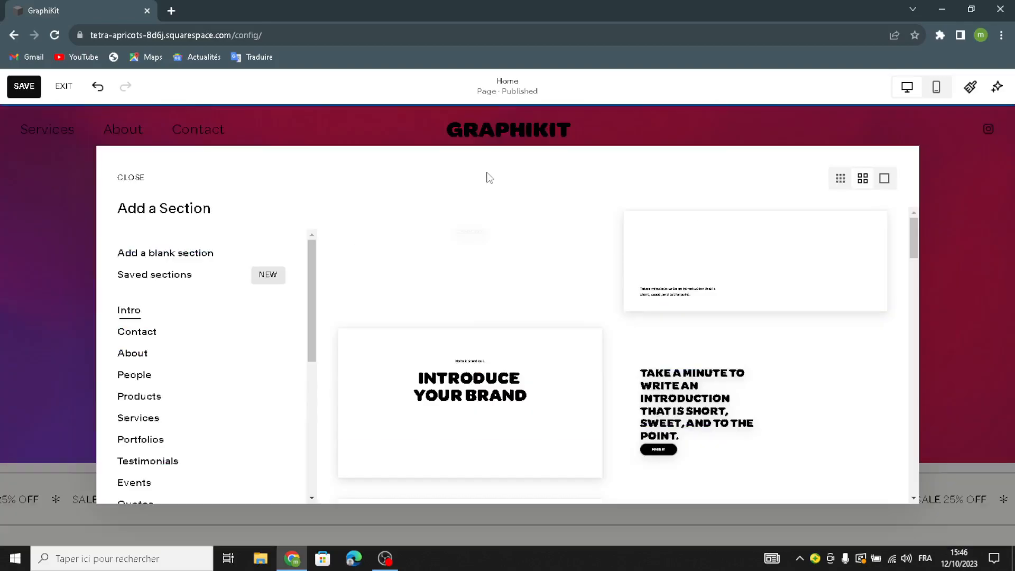
{"action": "scroll", "coordinate": [185, 406], "scroll_direction": "down", "scroll_amount": 5}
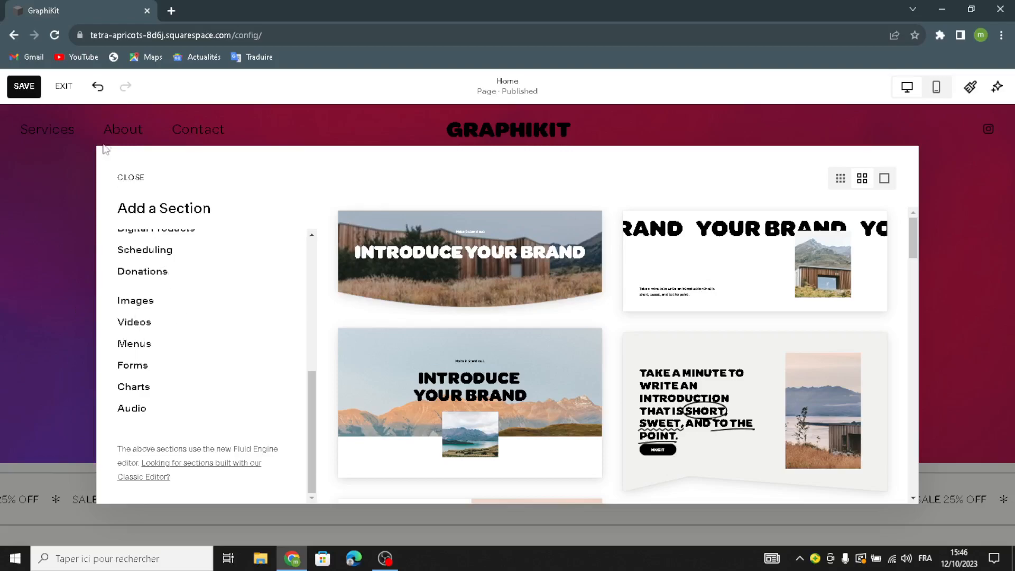
{"action": "left_click", "coordinate": [990, 257]}
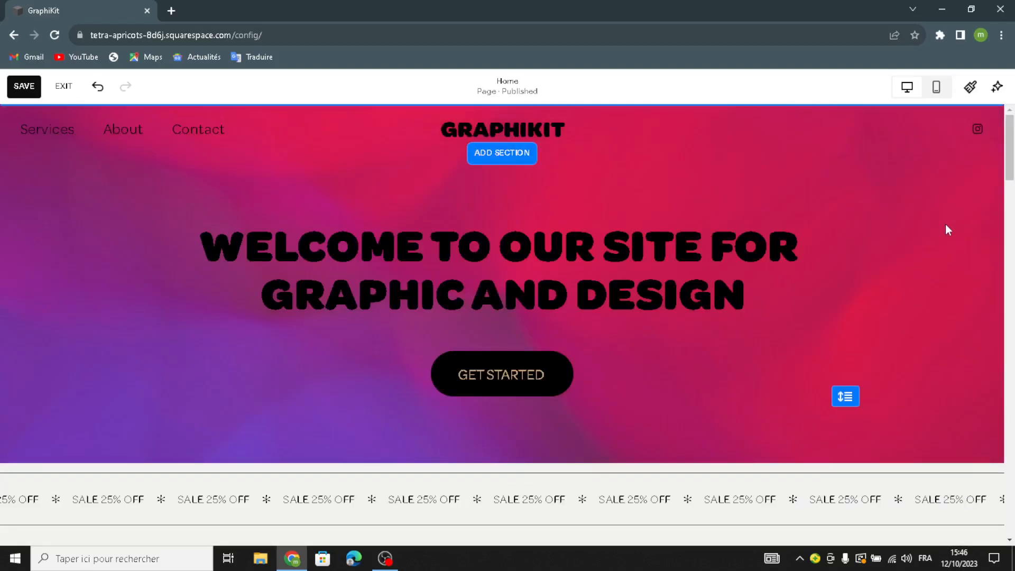
Enable the button element in the site header, then leave header editing
{"action": "left_click", "coordinate": [485, 134]}
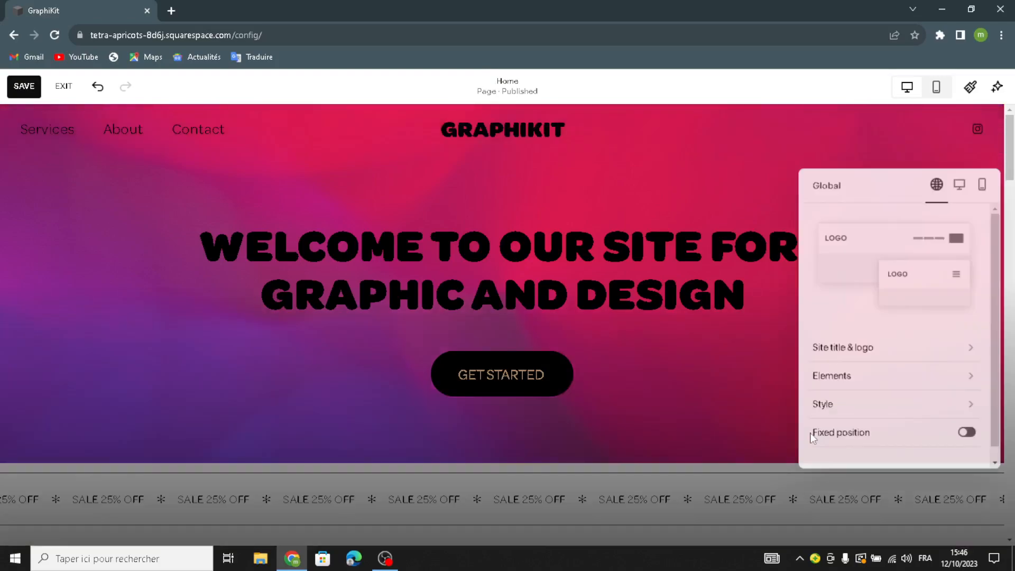
{"action": "left_click", "coordinate": [867, 349]}
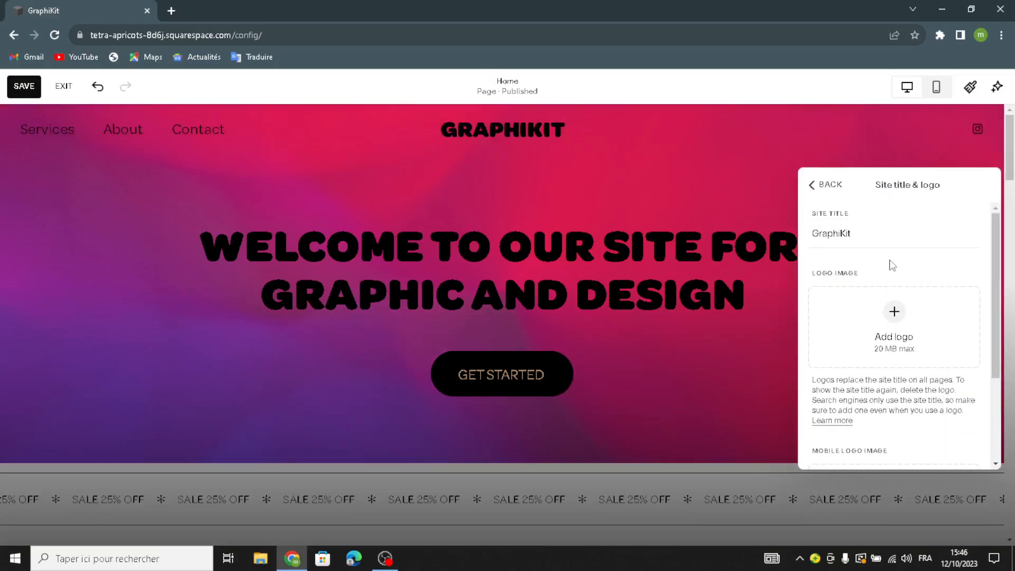
{"action": "scroll", "coordinate": [875, 331], "scroll_direction": "down", "scroll_amount": 2}
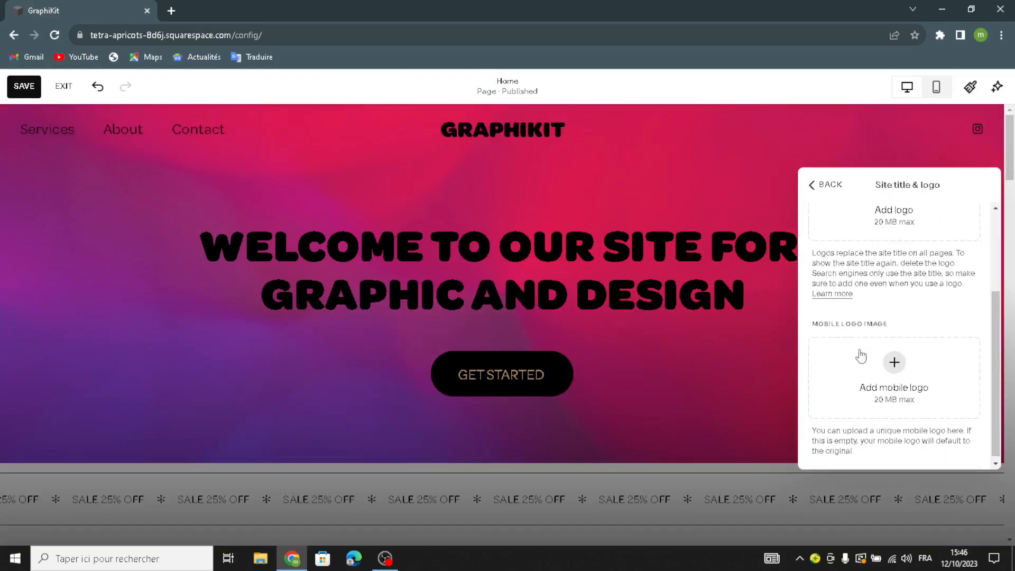
{"action": "left_click", "coordinate": [809, 186]}
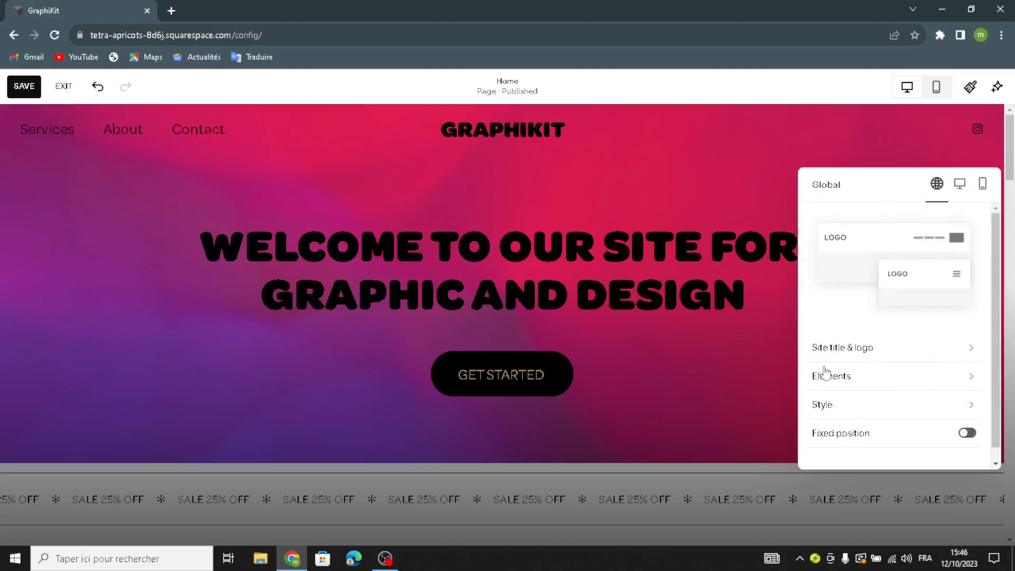
{"action": "left_click", "coordinate": [844, 378]}
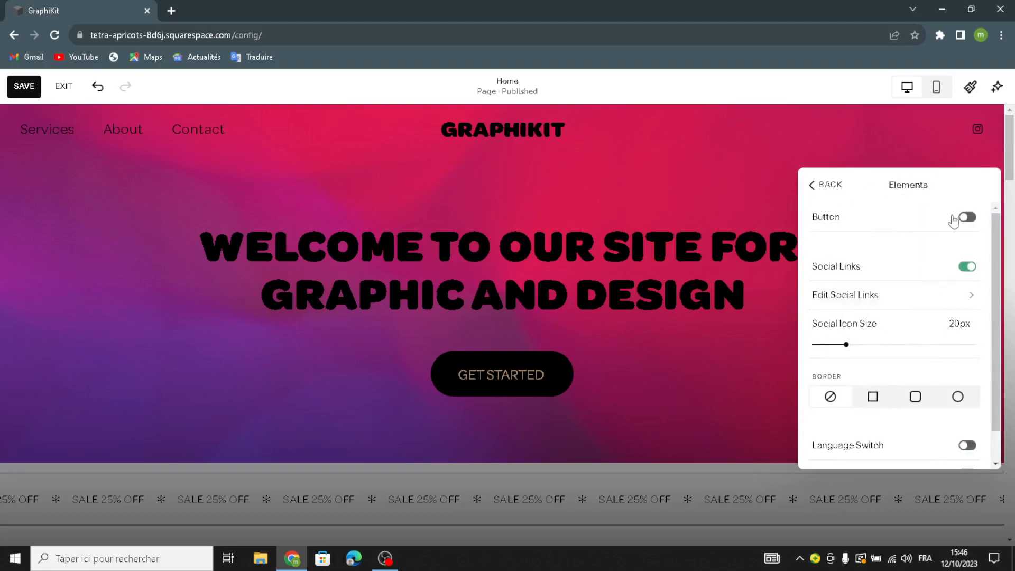
{"action": "left_click", "coordinate": [967, 217]}
{"action": "left_click", "coordinate": [879, 239]}
{"action": "scroll", "coordinate": [883, 315], "scroll_direction": "down", "scroll_amount": 2}
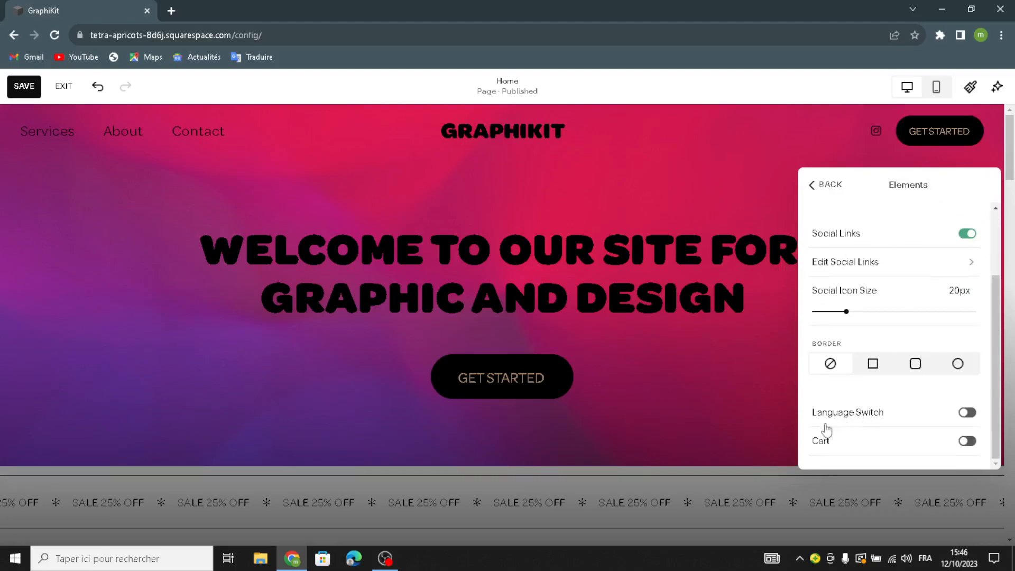
{"action": "left_click", "coordinate": [829, 188]}
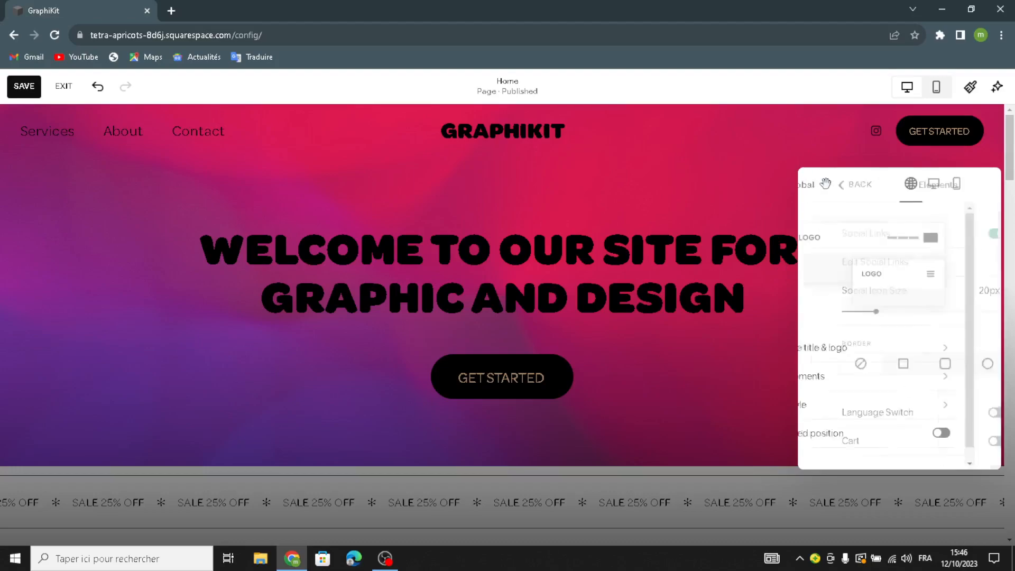
{"action": "left_click", "coordinate": [779, 176]}
Give the scrolling "SALE 25% OFF" banner a wave intensity one notch above the minimum and set its text size to S
{"action": "scroll", "coordinate": [496, 358], "scroll_direction": "down", "scroll_amount": 6}
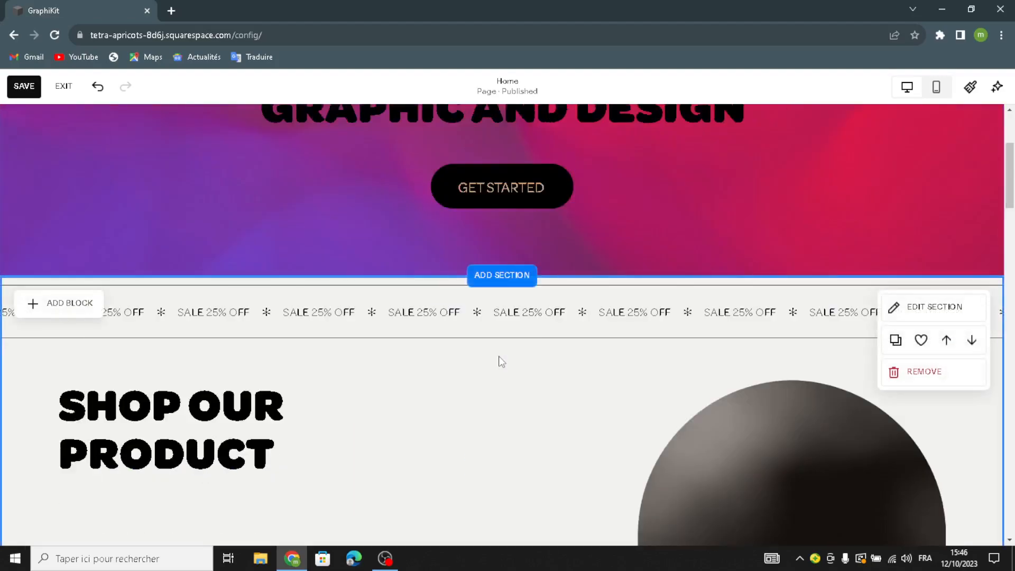
{"action": "left_click", "coordinate": [307, 183]}
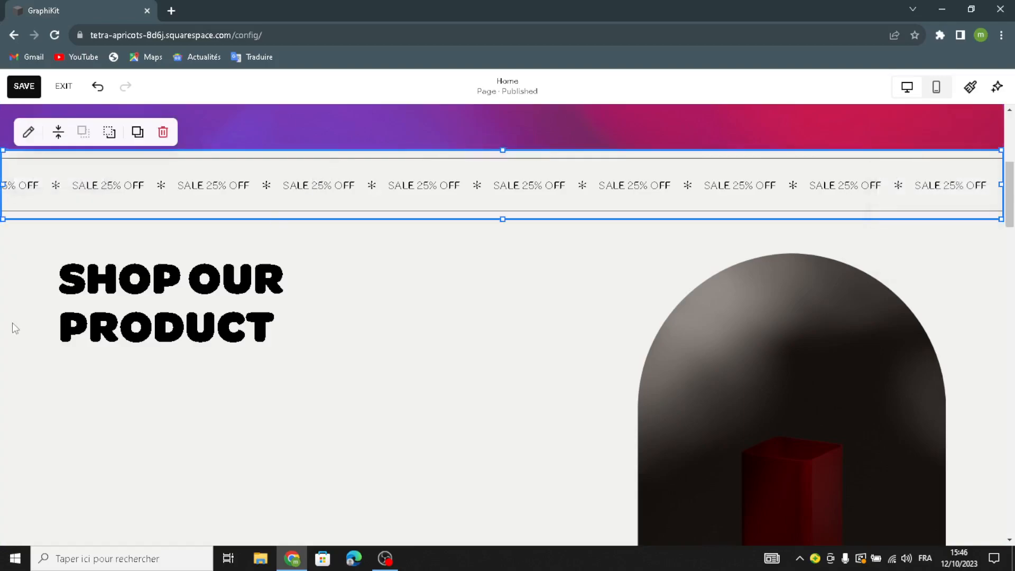
{"action": "left_click", "coordinate": [28, 131]}
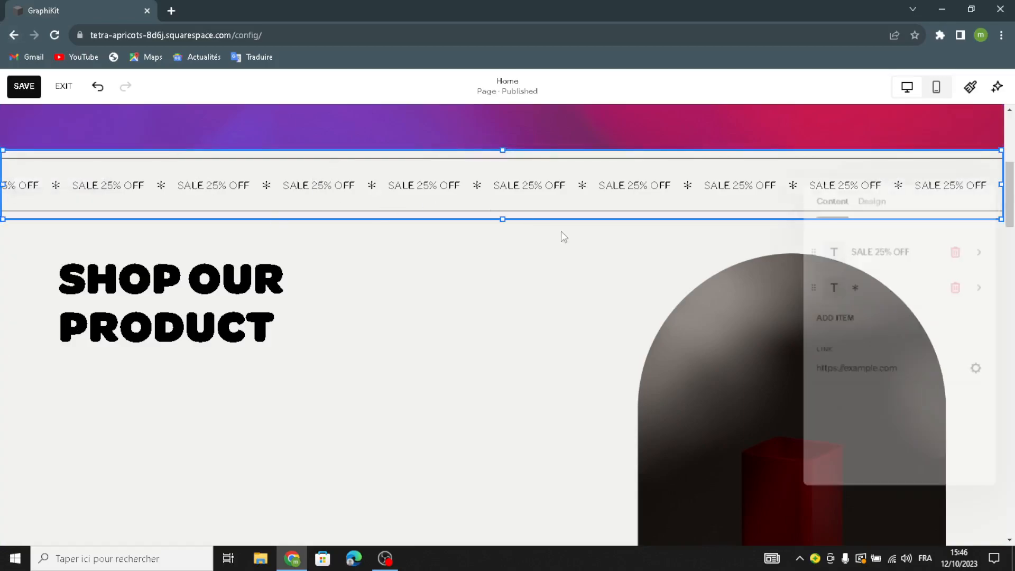
{"action": "left_click", "coordinate": [867, 199]}
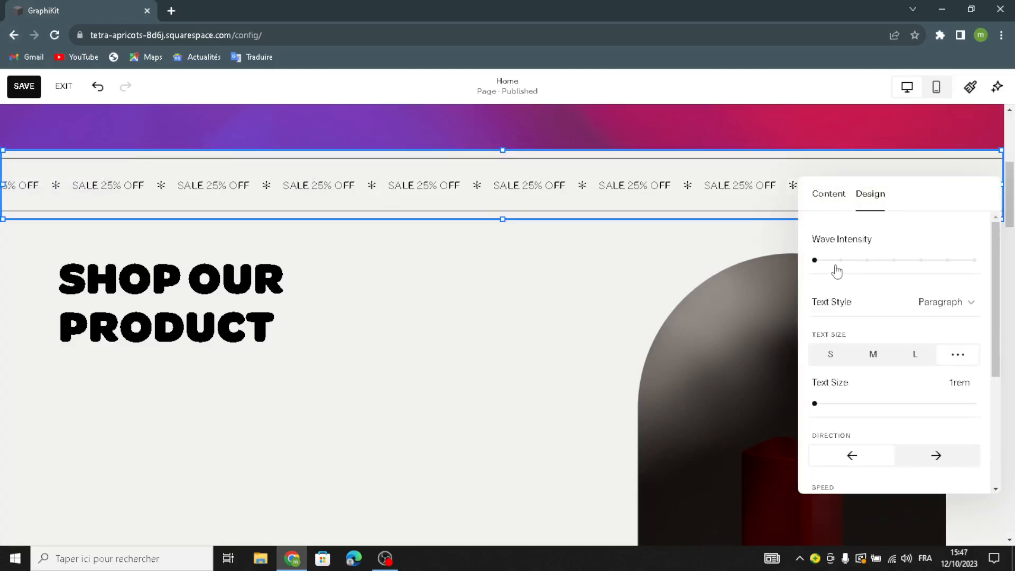
{"action": "left_click", "coordinate": [841, 260]}
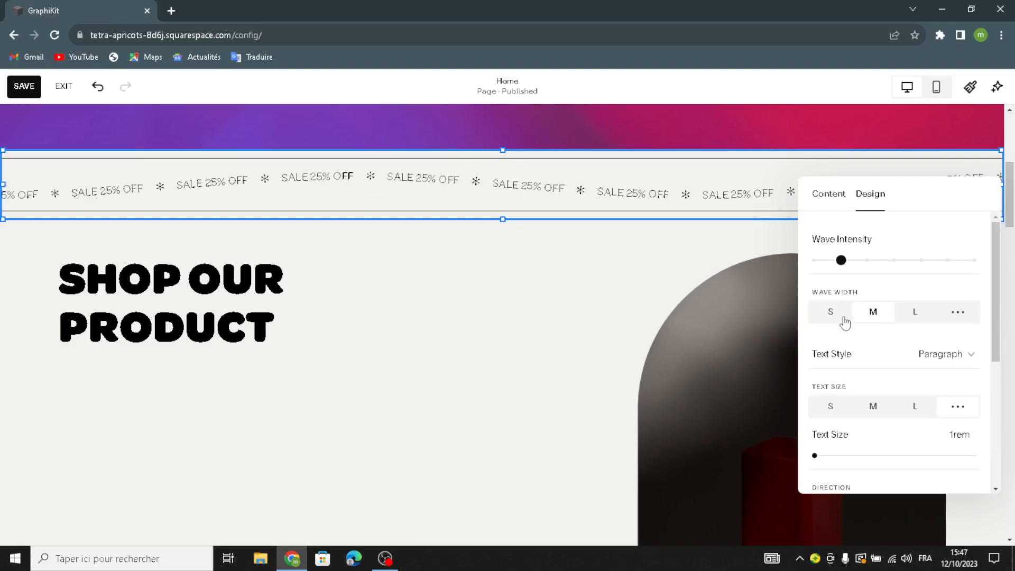
{"action": "left_click", "coordinate": [833, 405]}
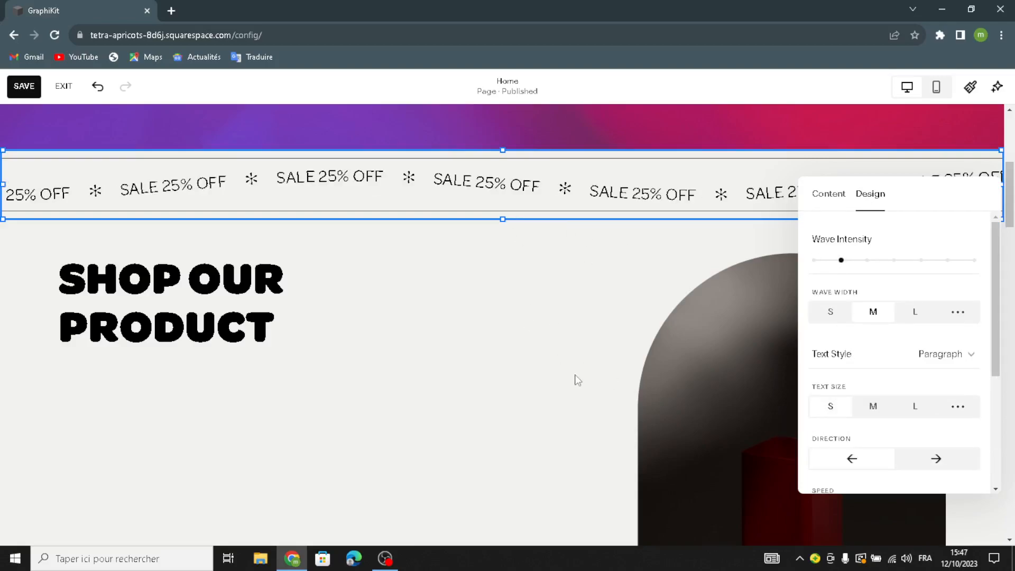
Delete the arch-shaped product image beside the "Shop our product" heading
{"action": "scroll", "coordinate": [577, 379], "scroll_direction": "down", "scroll_amount": 2}
{"action": "left_click", "coordinate": [614, 233]}
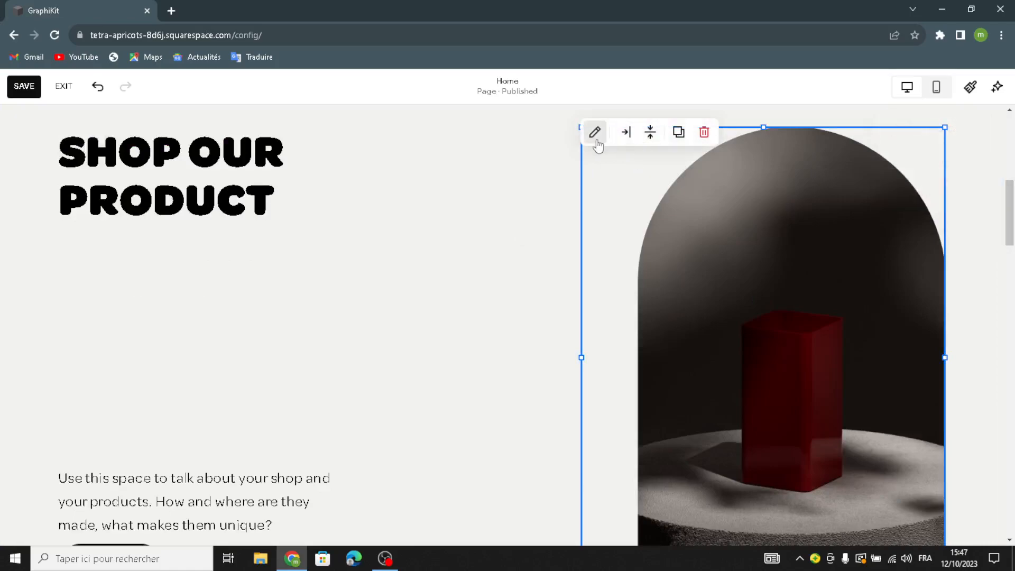
{"action": "left_click", "coordinate": [704, 133]}
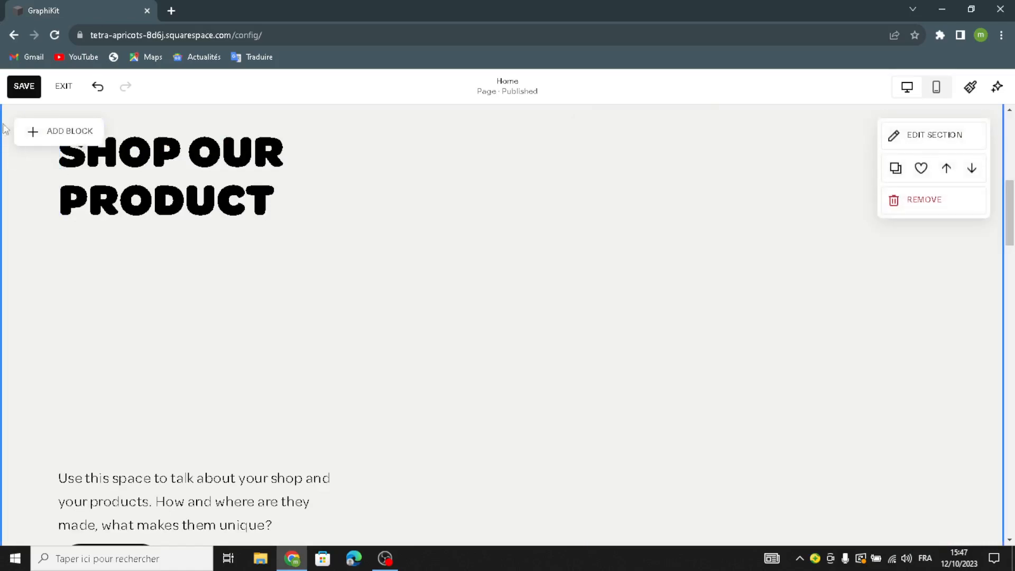
Add an image block to the "Shop our product" section and move it into the empty area right of the heading
{"action": "left_click", "coordinate": [63, 132]}
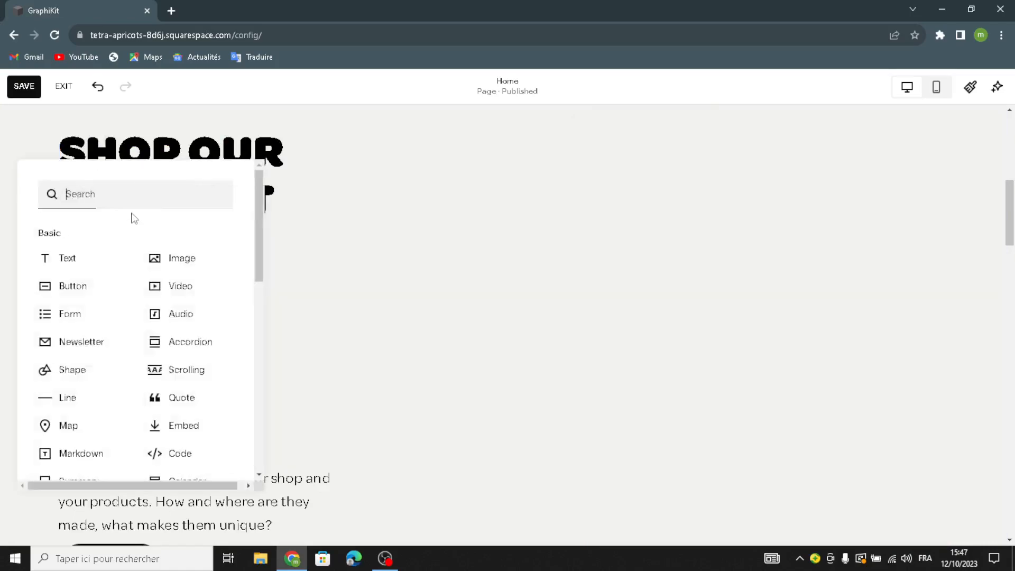
{"action": "left_click", "coordinate": [146, 266]}
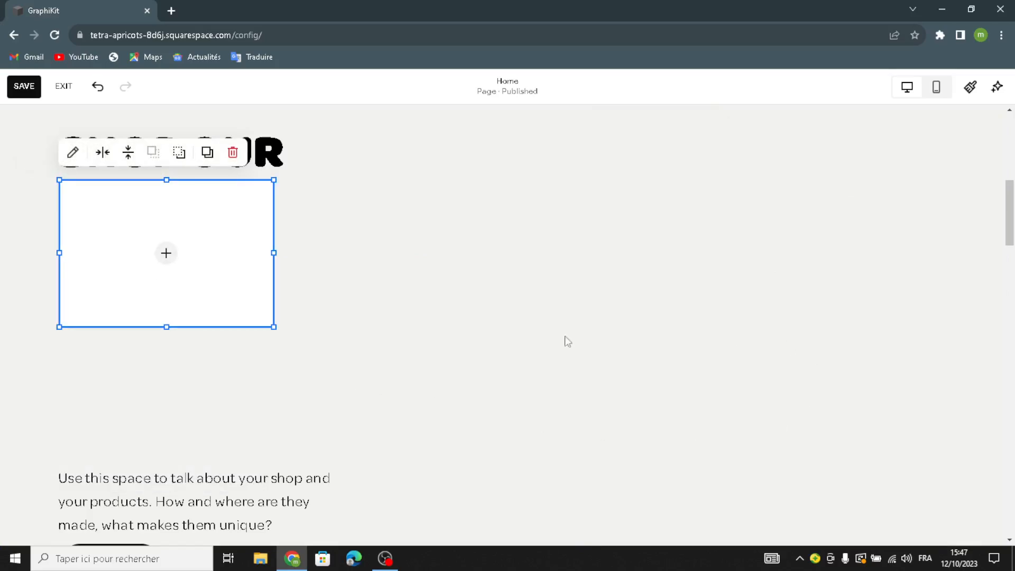
{"action": "left_click", "coordinate": [728, 347]}
{"action": "left_click_drag", "start_coordinate": [494, 300], "coordinate": [716, 308]}
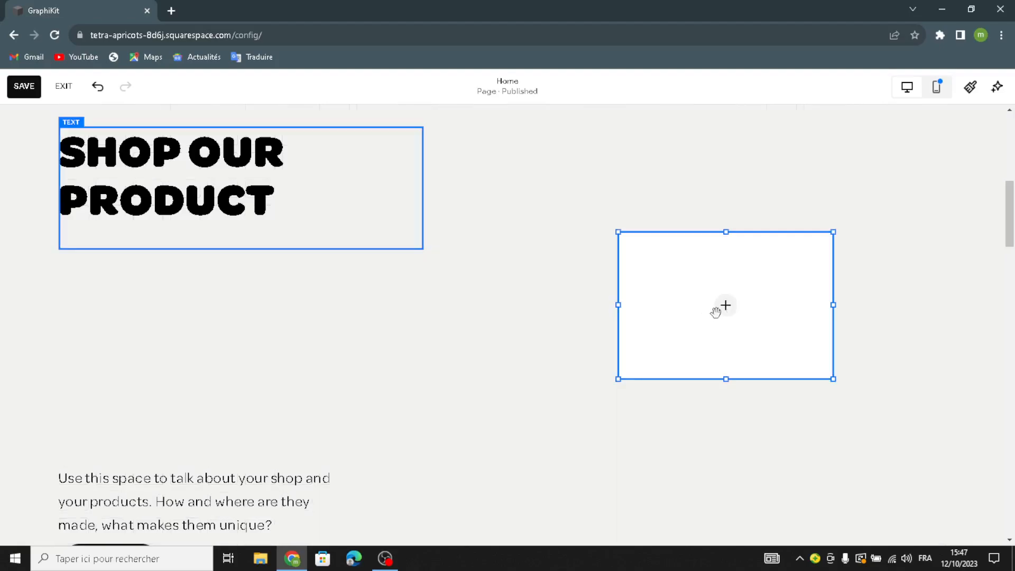
Open the new image block's stock picture picker and search the free images for "graphic templates"
{"action": "left_click", "coordinate": [719, 309]}
{"action": "left_click", "coordinate": [695, 329]}
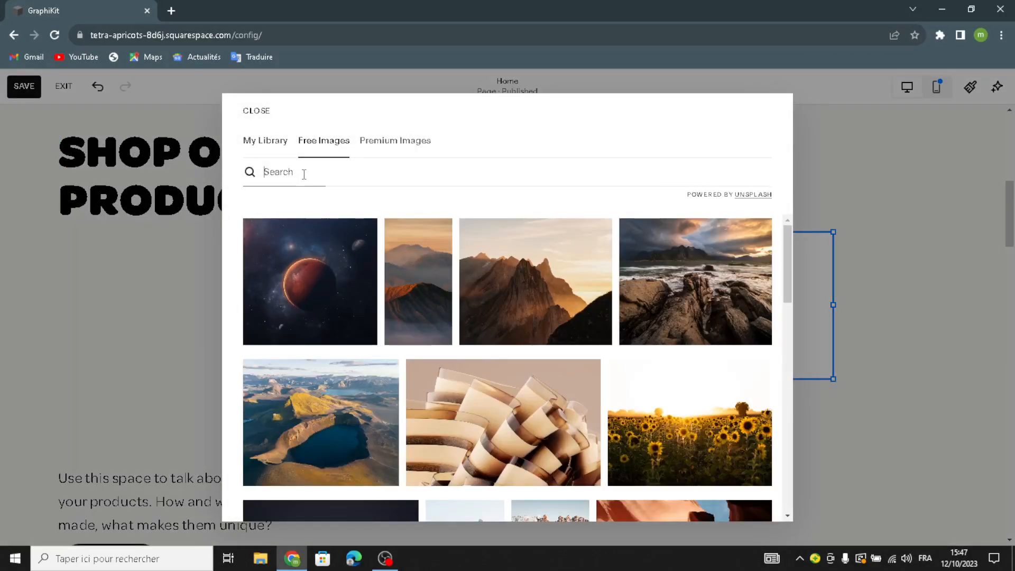
{"action": "type", "text": "gra"}
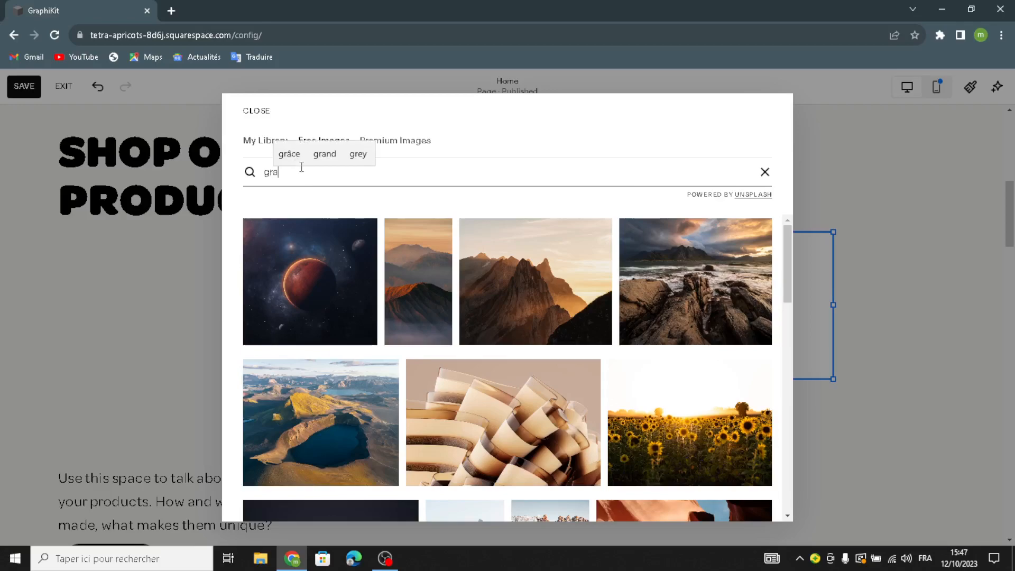
{"action": "type", "text": "phic"}
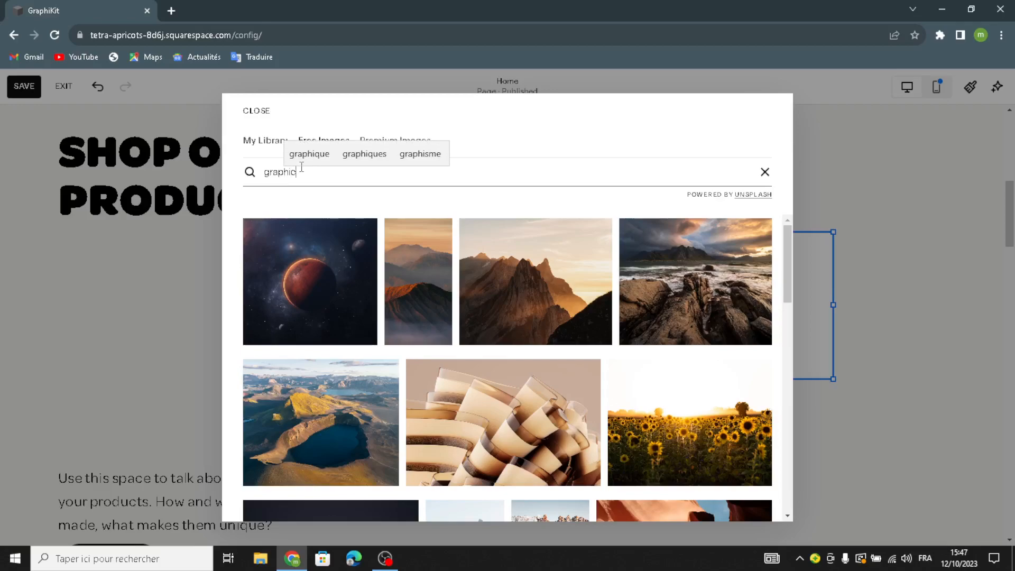
{"action": "type", "text": " templates"}
{"action": "key", "text": "Return"}
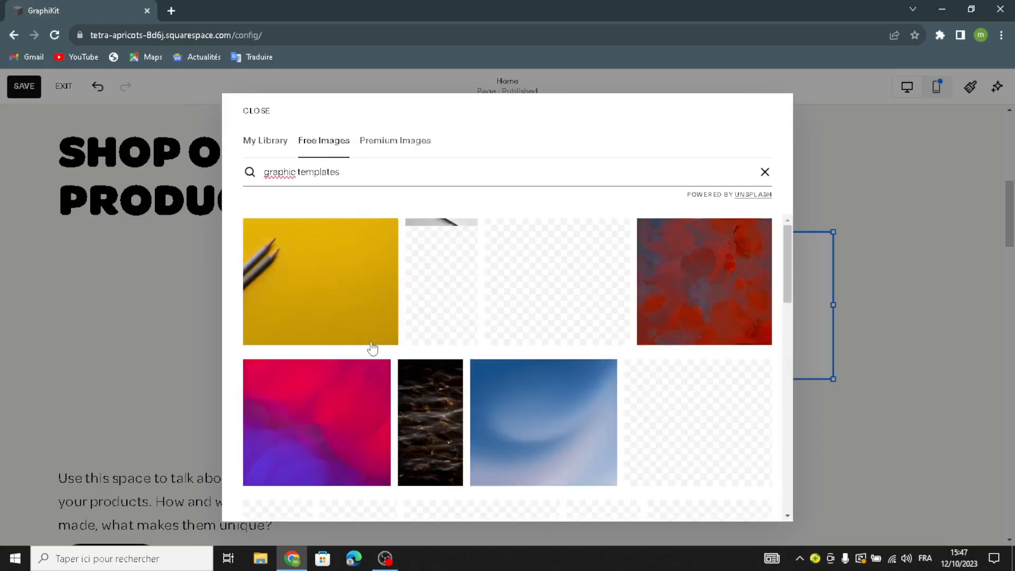
Choose the free image of two grey pencils on a yellow background for the product section's image block
{"action": "scroll", "coordinate": [426, 392], "scroll_direction": "down", "scroll_amount": 3}
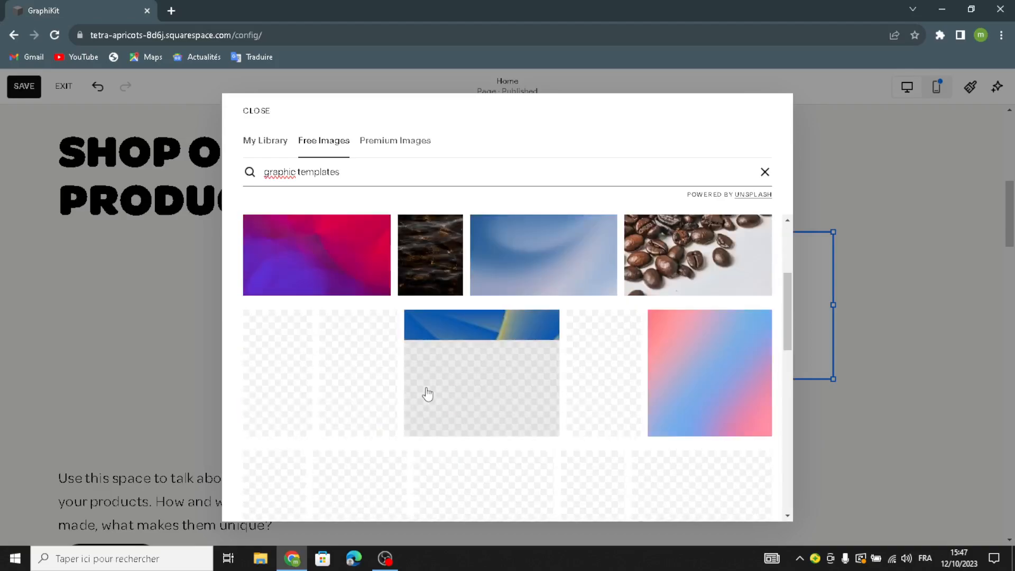
{"action": "scroll", "coordinate": [427, 391], "scroll_direction": "up", "scroll_amount": 3}
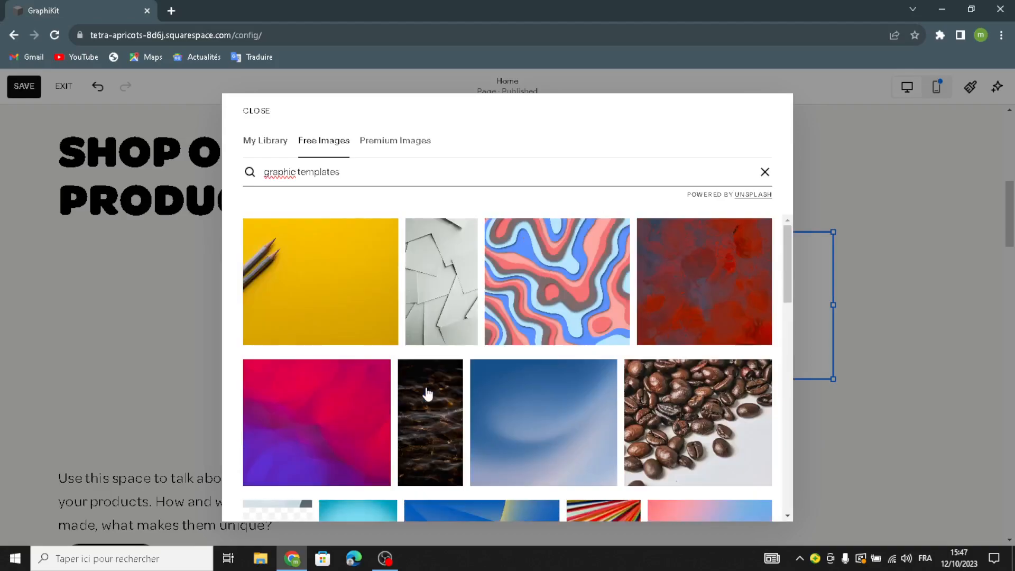
{"action": "scroll", "coordinate": [427, 392], "scroll_direction": "down", "scroll_amount": 5}
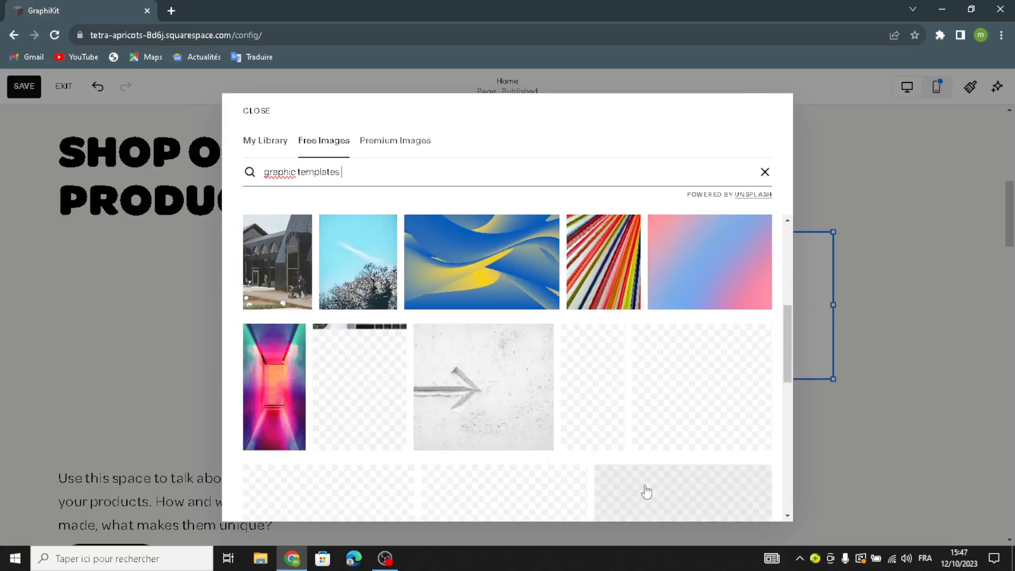
{"action": "scroll", "coordinate": [646, 490], "scroll_direction": "up", "scroll_amount": 5}
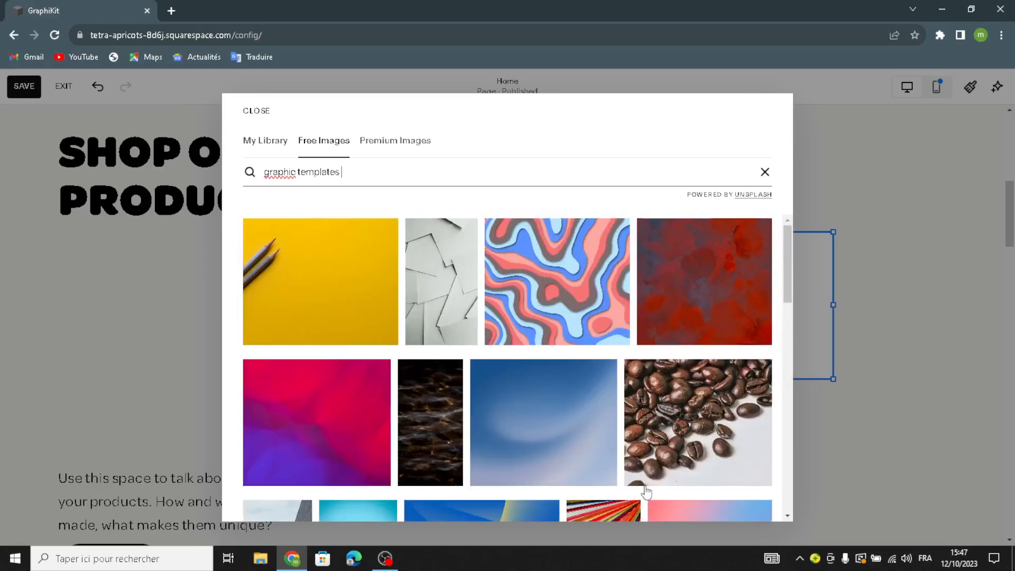
{"action": "scroll", "coordinate": [598, 351], "scroll_direction": "down", "scroll_amount": 10}
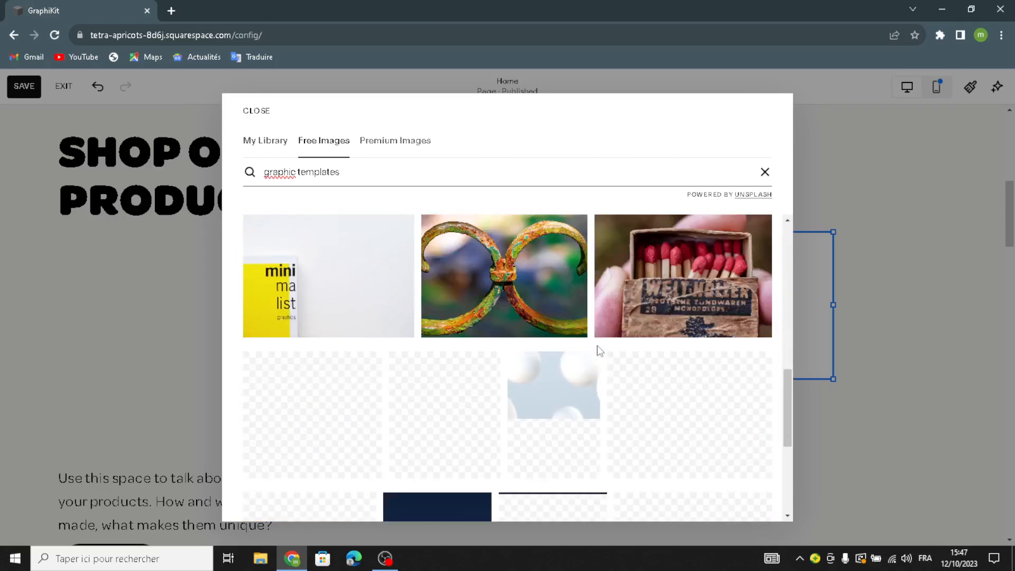
{"action": "scroll", "coordinate": [598, 351], "scroll_direction": "down", "scroll_amount": 3}
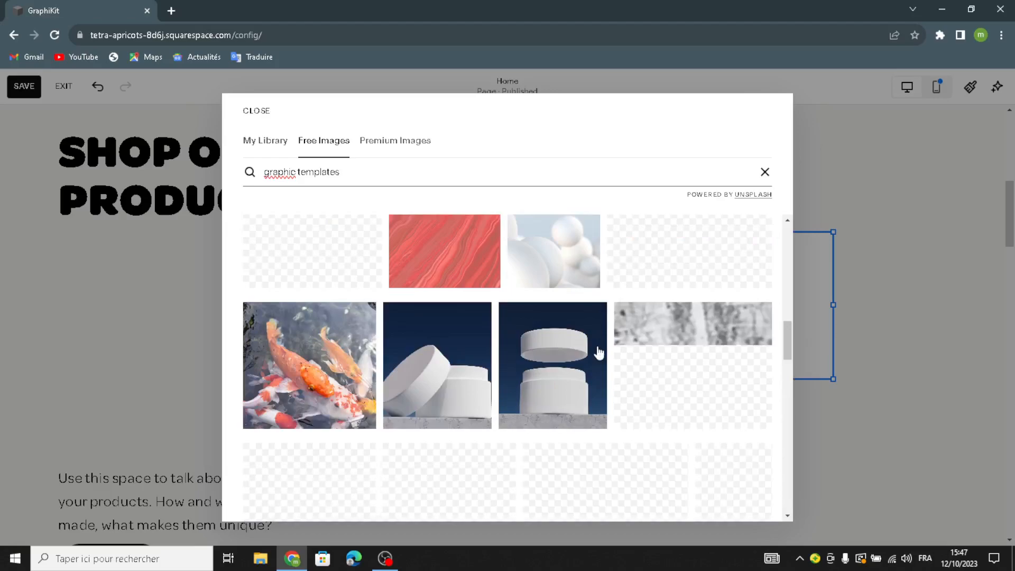
{"action": "scroll", "coordinate": [598, 351], "scroll_direction": "down", "scroll_amount": 2}
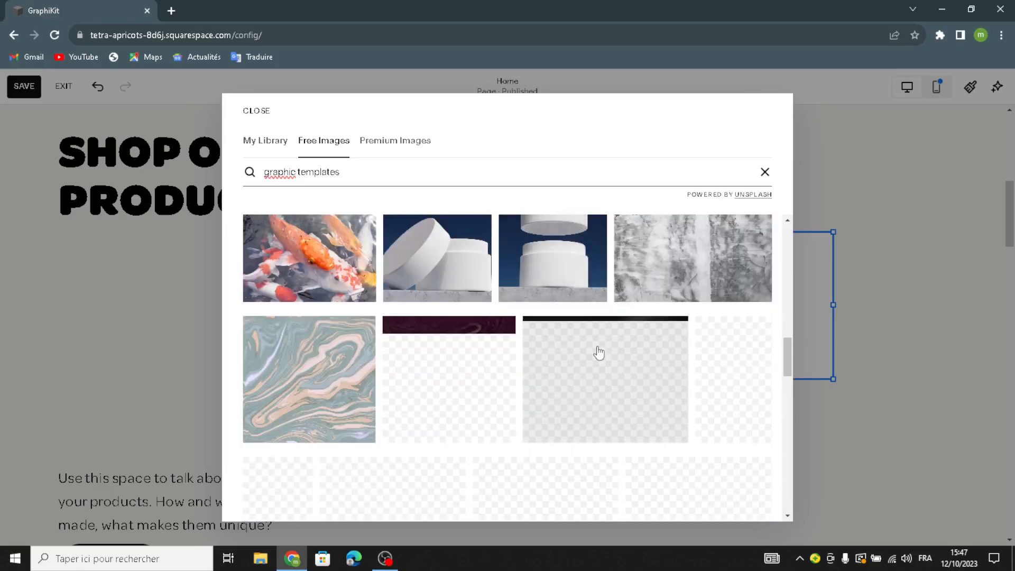
{"action": "scroll", "coordinate": [605, 411], "scroll_direction": "up", "scroll_amount": 5}
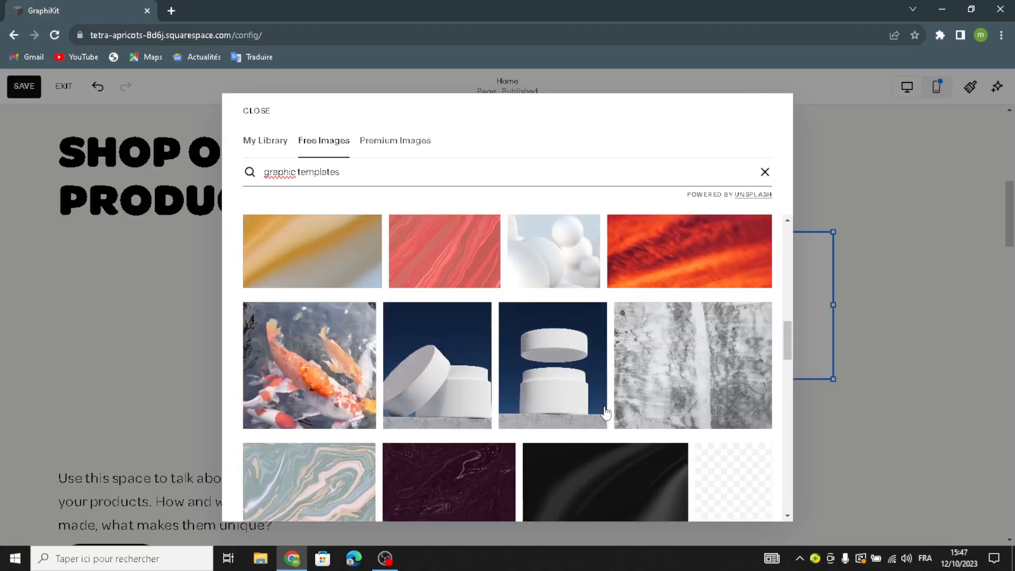
{"action": "scroll", "coordinate": [605, 410], "scroll_direction": "up", "scroll_amount": 3}
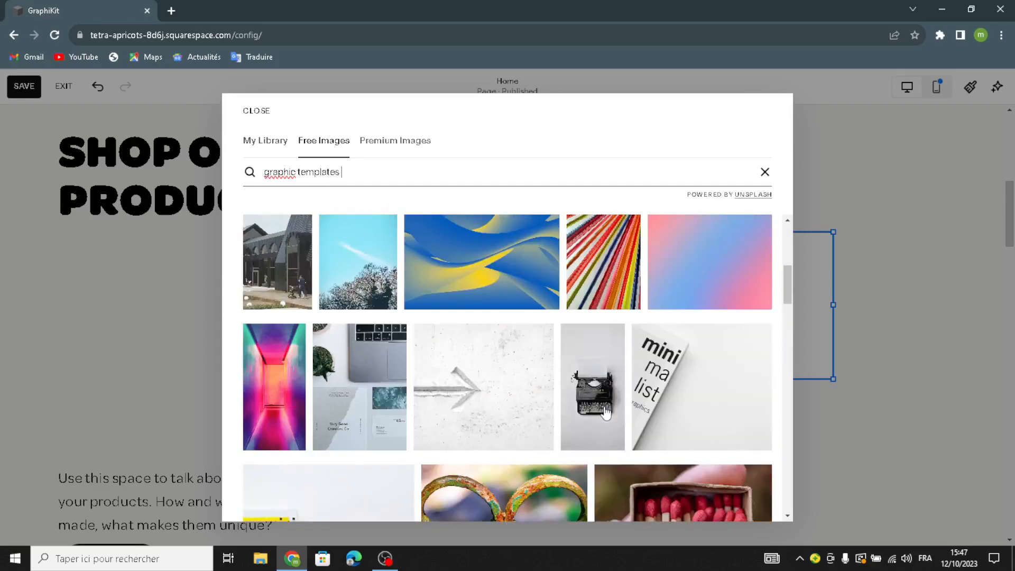
{"action": "scroll", "coordinate": [605, 411], "scroll_direction": "up", "scroll_amount": 3}
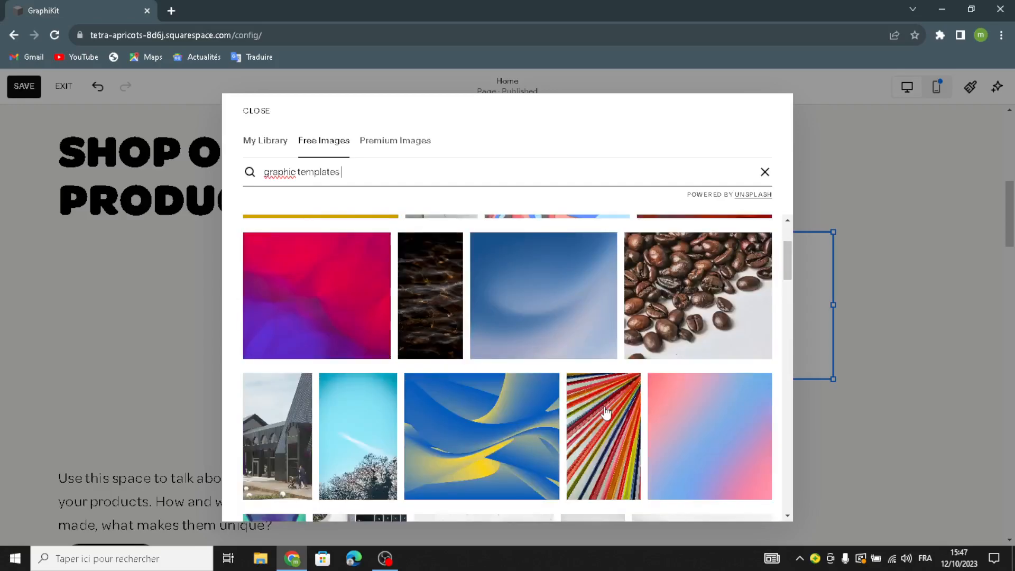
{"action": "scroll", "coordinate": [606, 413], "scroll_direction": "up", "scroll_amount": 3}
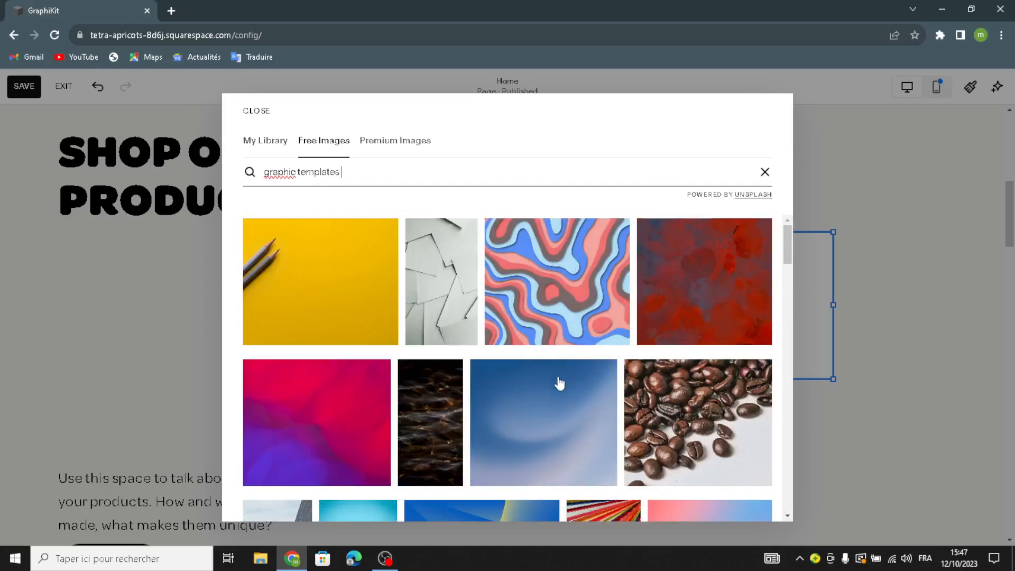
{"action": "left_click", "coordinate": [302, 297]}
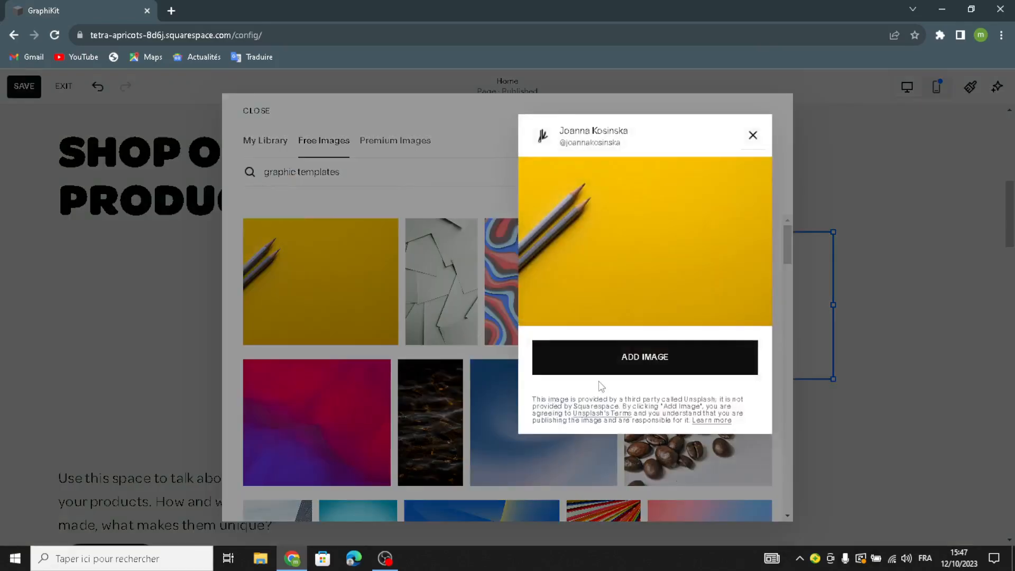
{"action": "left_click", "coordinate": [596, 355]}
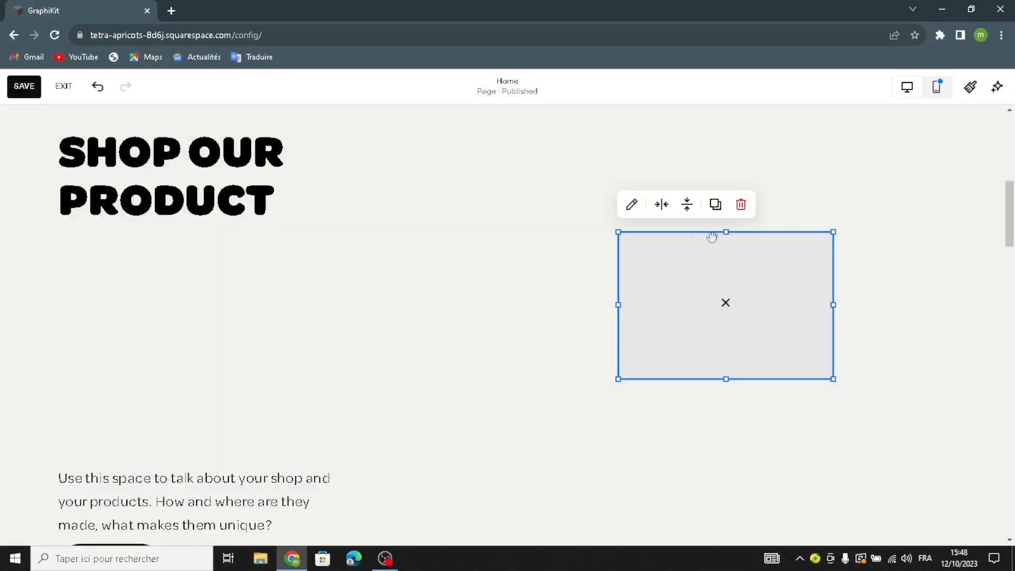
Enlarge the pencil image block to fill the area beside the text, and move the description paragraph up beneath the "Shop our product" heading
{"action": "left_click_drag", "start_coordinate": [834, 232], "coordinate": [919, 113]}
{"action": "left_click_drag", "start_coordinate": [637, 378], "coordinate": [353, 510]}
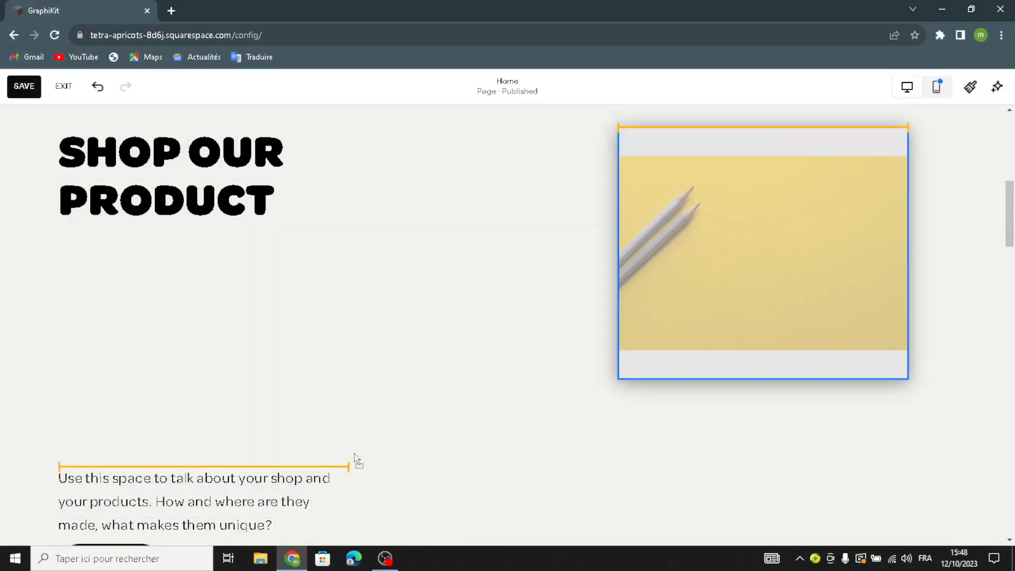
{"action": "left_click_drag", "start_coordinate": [562, 408], "coordinate": [544, 427]}
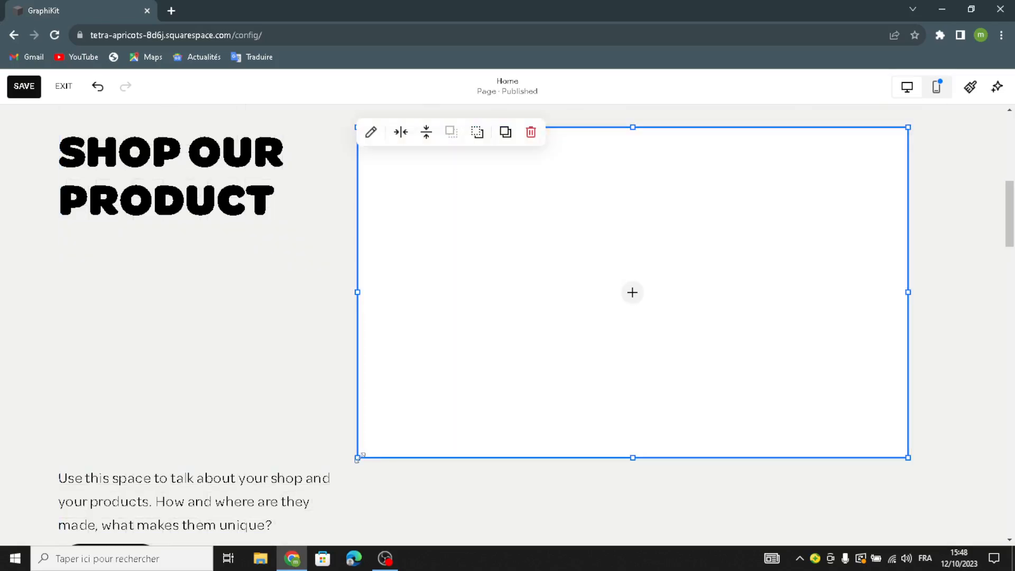
{"action": "left_click_drag", "start_coordinate": [358, 458], "coordinate": [394, 522]}
{"action": "left_click_drag", "start_coordinate": [233, 439], "coordinate": [229, 265]}
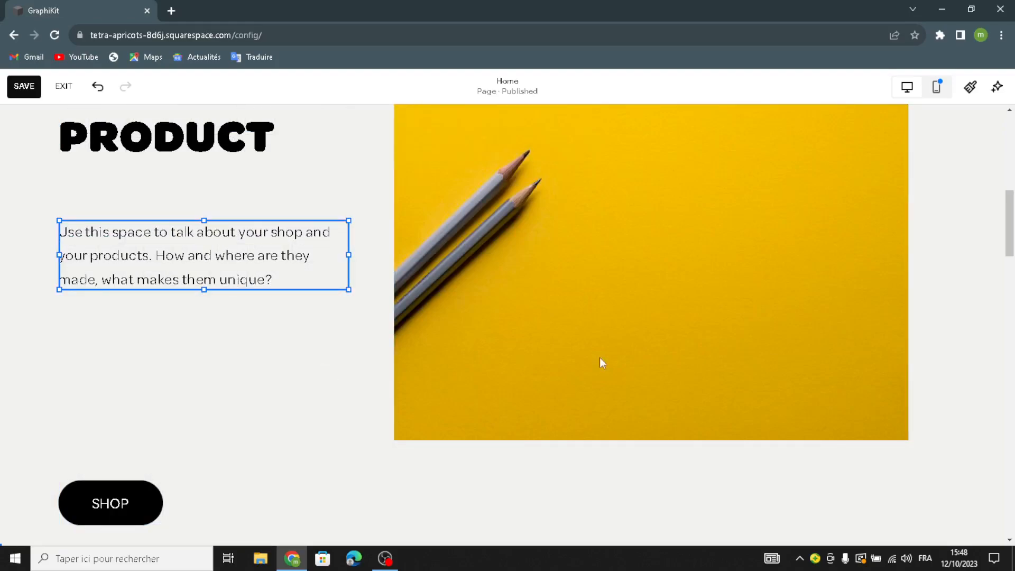
Give the product section the beige overlapping-planes background art and shift the pencil image to the section's right edge
{"action": "scroll", "coordinate": [687, 370], "scroll_direction": "up", "scroll_amount": 4}
{"action": "left_click", "coordinate": [914, 180]}
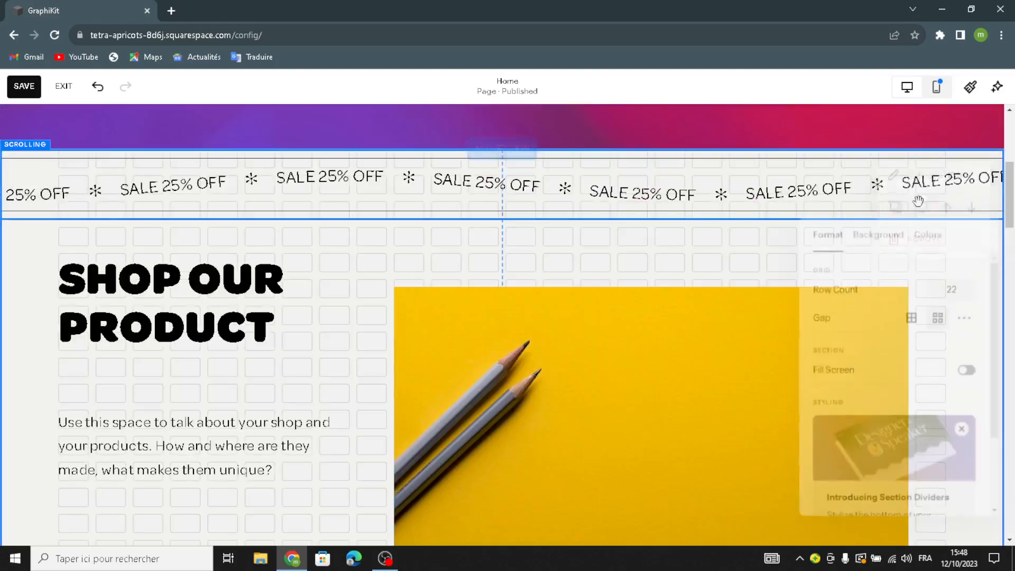
{"action": "left_click", "coordinate": [901, 242]}
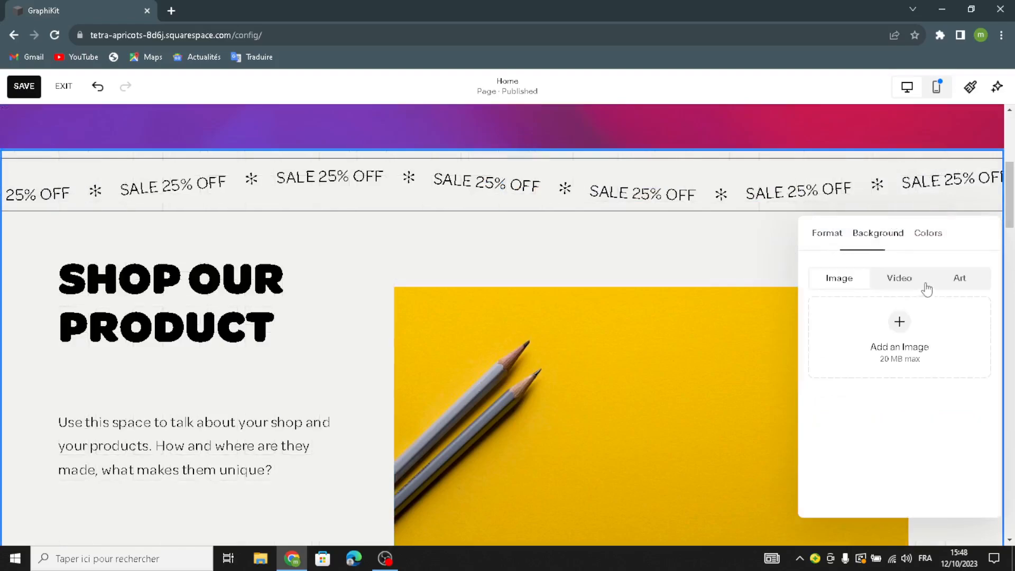
{"action": "left_click", "coordinate": [960, 278]}
{"action": "scroll", "coordinate": [909, 402], "scroll_direction": "down", "scroll_amount": 3}
{"action": "left_click", "coordinate": [941, 469]}
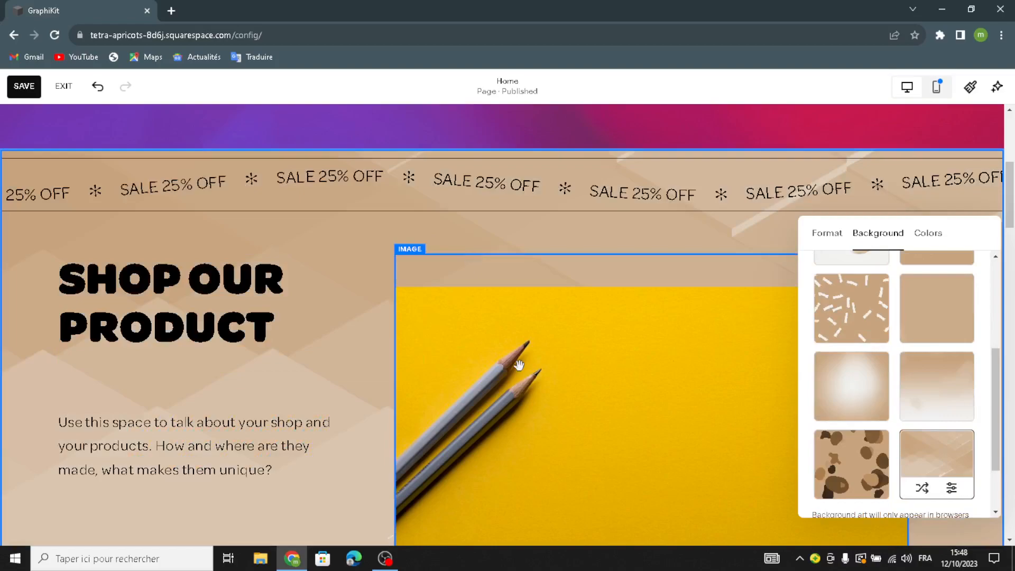
{"action": "mouse_move", "coordinate": [634, 347]}
{"action": "left_mouse_down"}
{"action": "mouse_move", "coordinate": [665, 328]}
{"action": "mouse_move", "coordinate": [660, 350]}
{"action": "mouse_move", "coordinate": [649, 344]}
{"action": "left_mouse_up"}
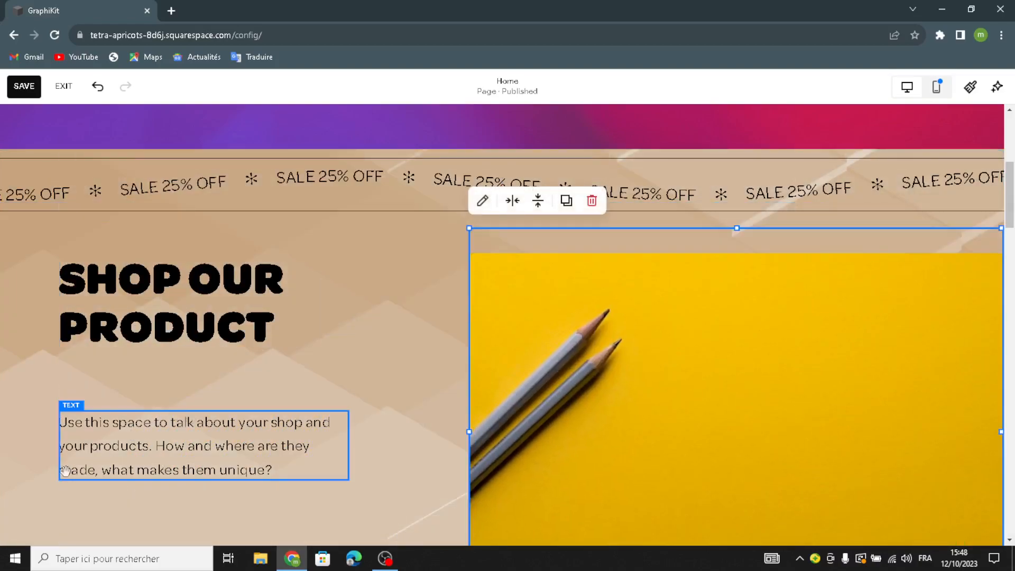
Format the "Use this space to talk about your shop" paragraph as Heading 4 and move it slightly closer to the section heading
{"action": "left_click", "coordinate": [67, 471]}
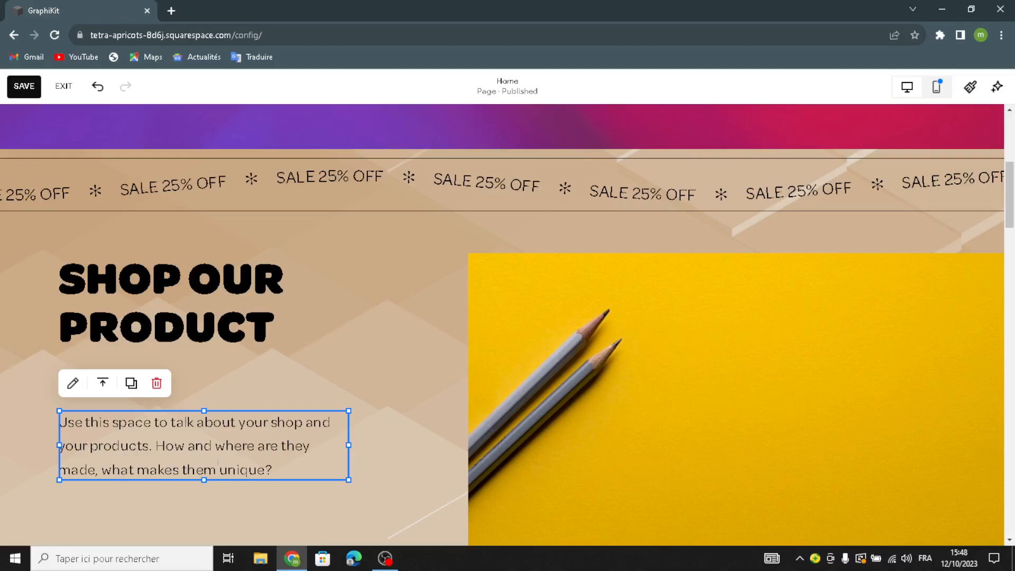
{"action": "left_click", "coordinate": [73, 383]}
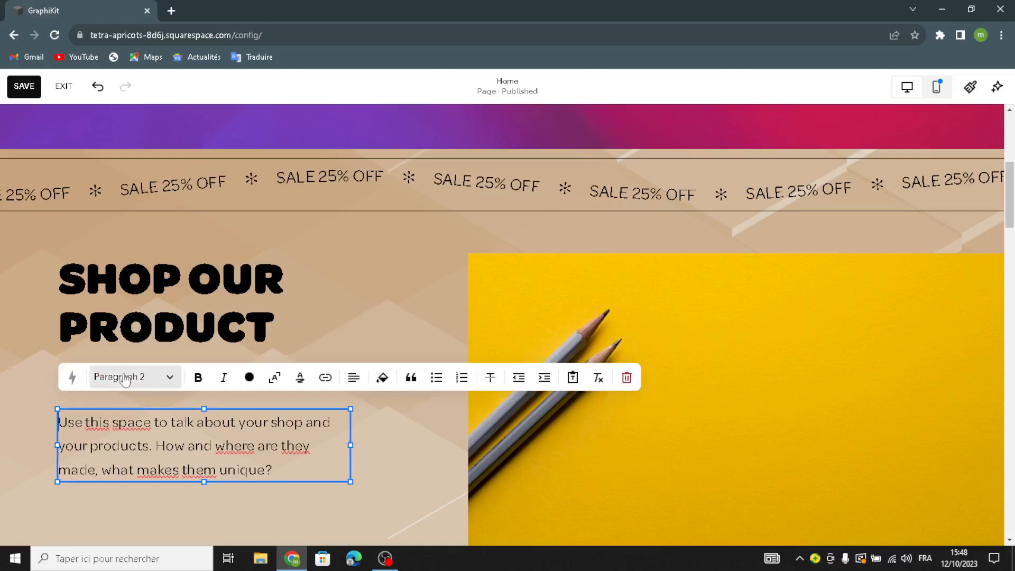
{"action": "left_click", "coordinate": [123, 378]}
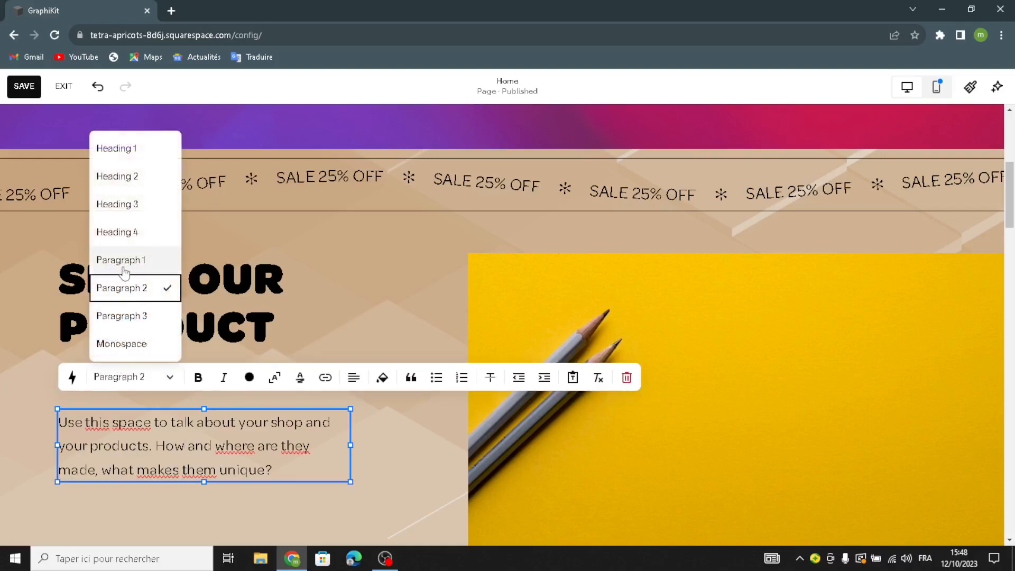
{"action": "left_click", "coordinate": [114, 235]}
{"action": "scroll", "coordinate": [370, 455], "scroll_direction": "down", "scroll_amount": 2}
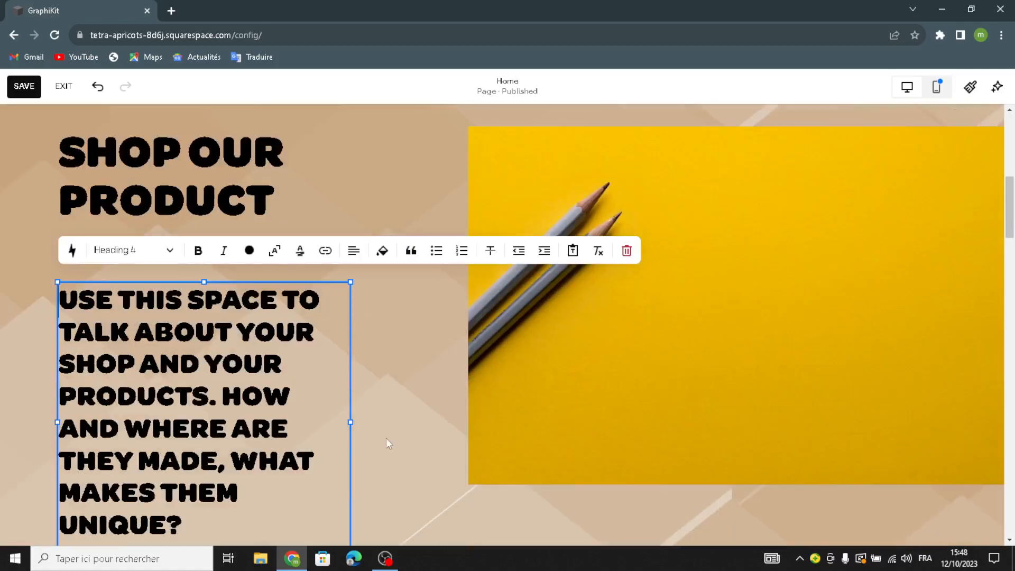
{"action": "key", "text": "Escape"}
{"action": "left_click_drag", "start_coordinate": [189, 398], "coordinate": [188, 347]}
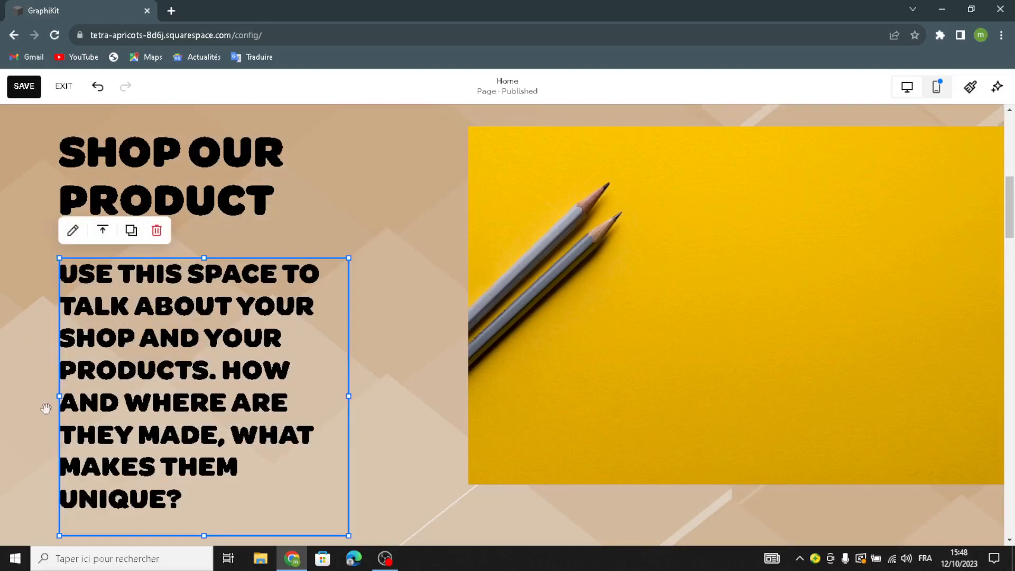
Move the Shop button up so it sits just below the product description text
{"action": "scroll", "coordinate": [137, 397], "scroll_direction": "down", "scroll_amount": 3}
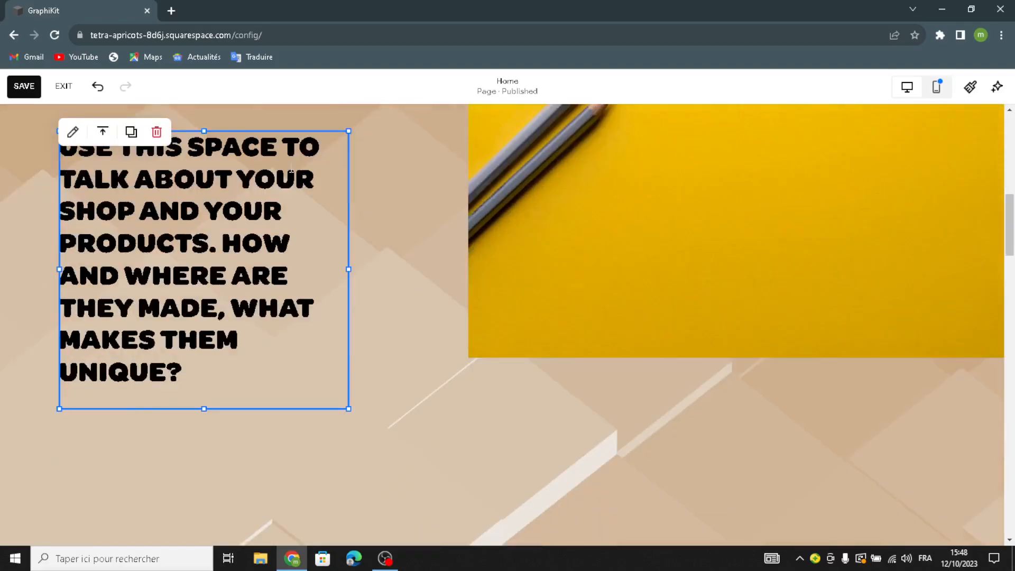
{"action": "scroll", "coordinate": [312, 469], "scroll_direction": "down", "scroll_amount": 3}
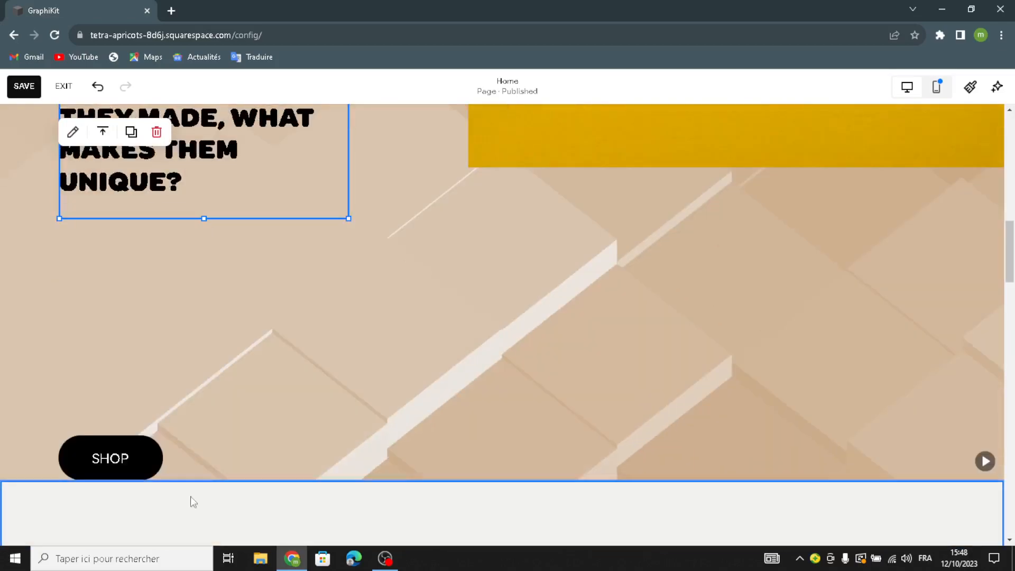
{"action": "left_click_drag", "start_coordinate": [122, 458], "coordinate": [157, 305]}
{"action": "left_click_drag", "start_coordinate": [164, 253], "coordinate": [163, 247]}
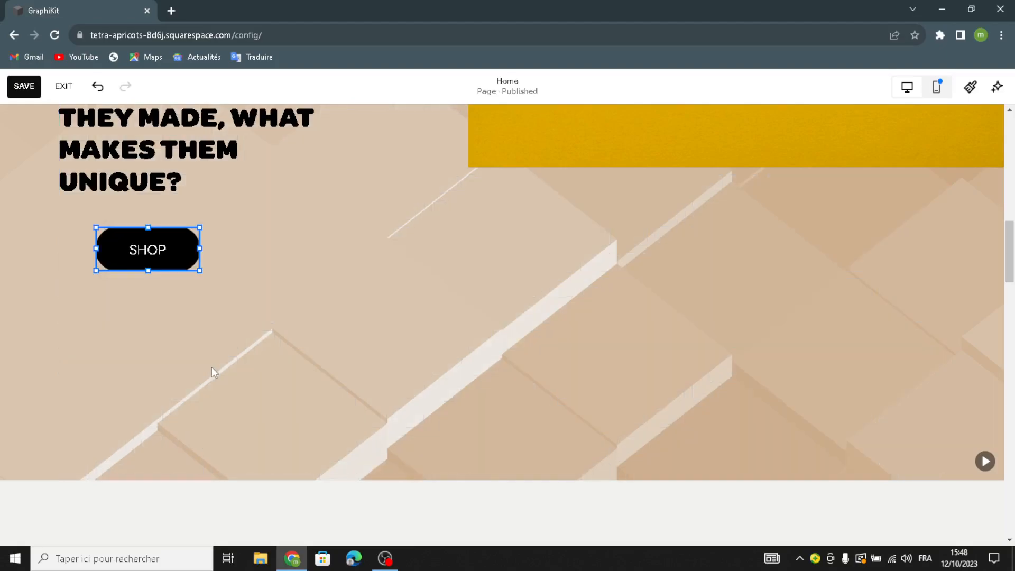
Apply the same beige overlapping-planes background art to the Services section and leave its section settings
{"action": "scroll", "coordinate": [212, 374], "scroll_direction": "down", "scroll_amount": 6}
{"action": "scroll", "coordinate": [290, 451], "scroll_direction": "down", "scroll_amount": 1}
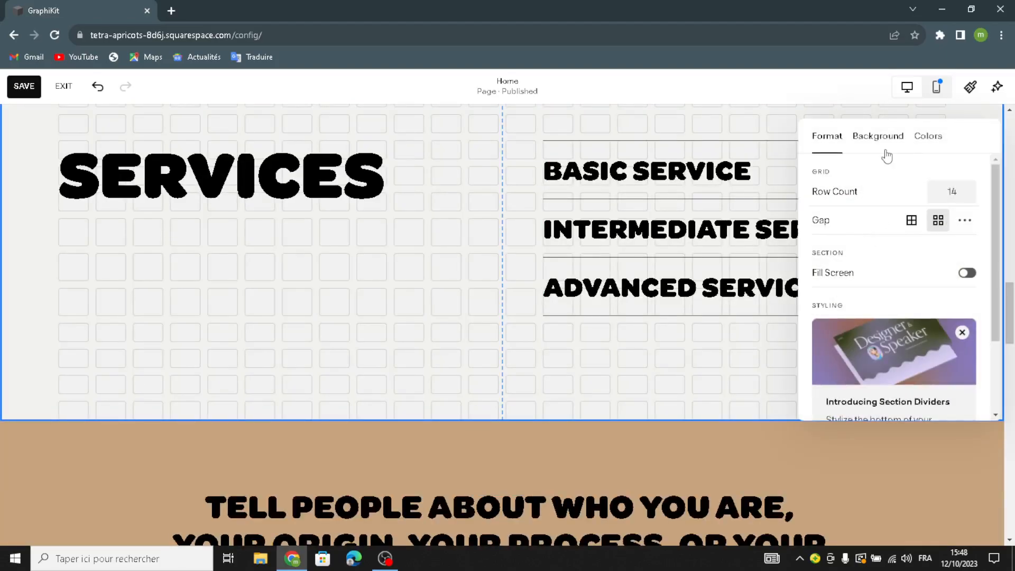
{"action": "left_click", "coordinate": [877, 136]}
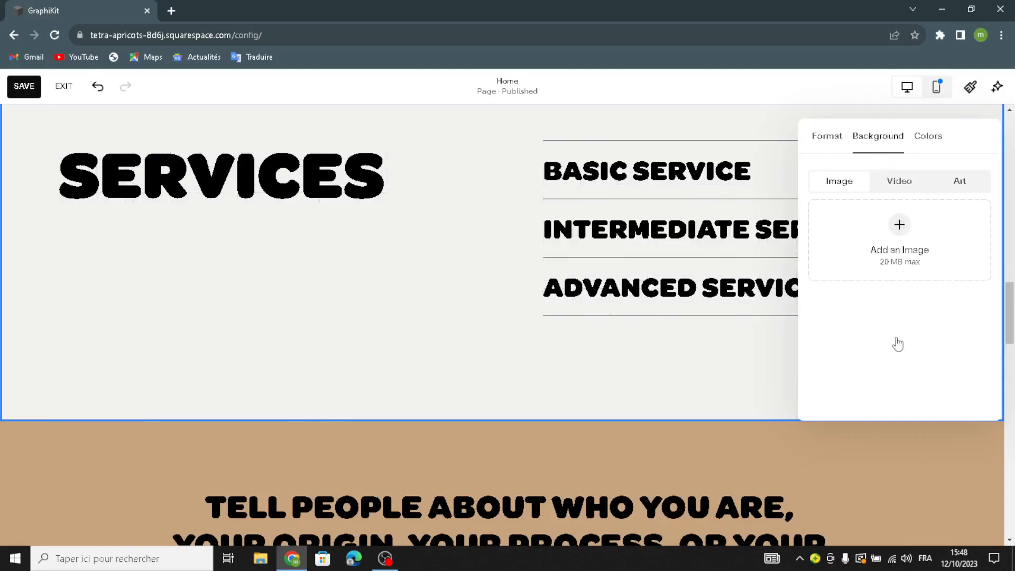
{"action": "left_click", "coordinate": [960, 182]}
{"action": "scroll", "coordinate": [898, 343], "scroll_direction": "down", "scroll_amount": 5}
{"action": "left_click", "coordinate": [918, 319]}
{"action": "scroll", "coordinate": [272, 294], "scroll_direction": "down", "scroll_amount": 4}
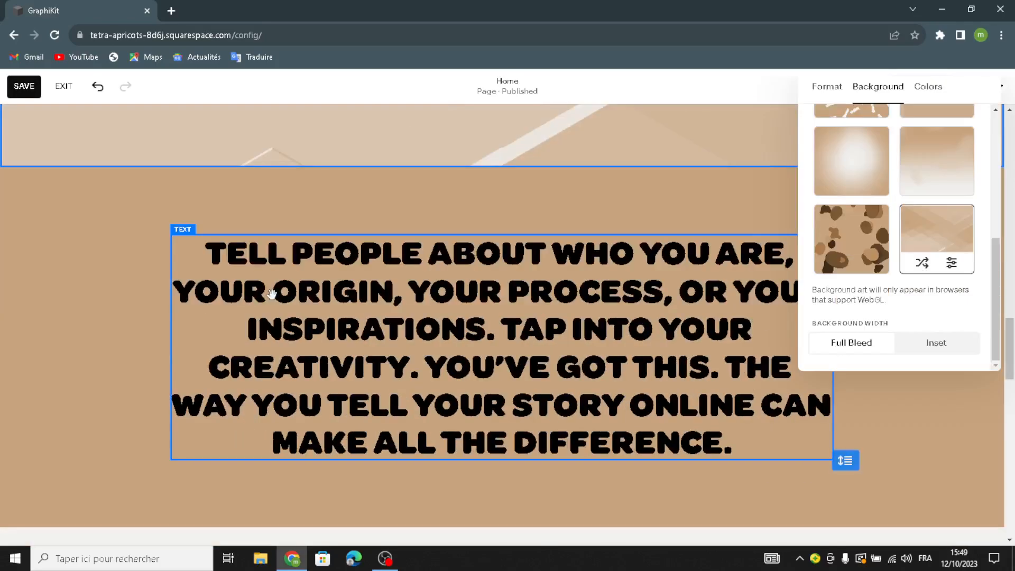
{"action": "scroll", "coordinate": [271, 294], "scroll_direction": "up", "scroll_amount": 2}
{"action": "scroll", "coordinate": [287, 318], "scroll_direction": "down", "scroll_amount": 1}
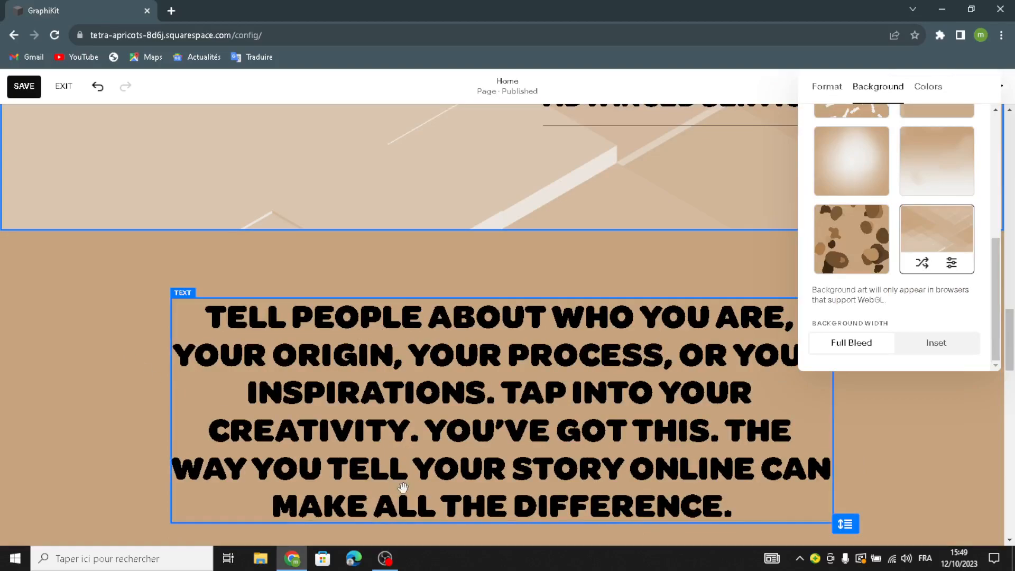
{"action": "left_click", "coordinate": [465, 286]}
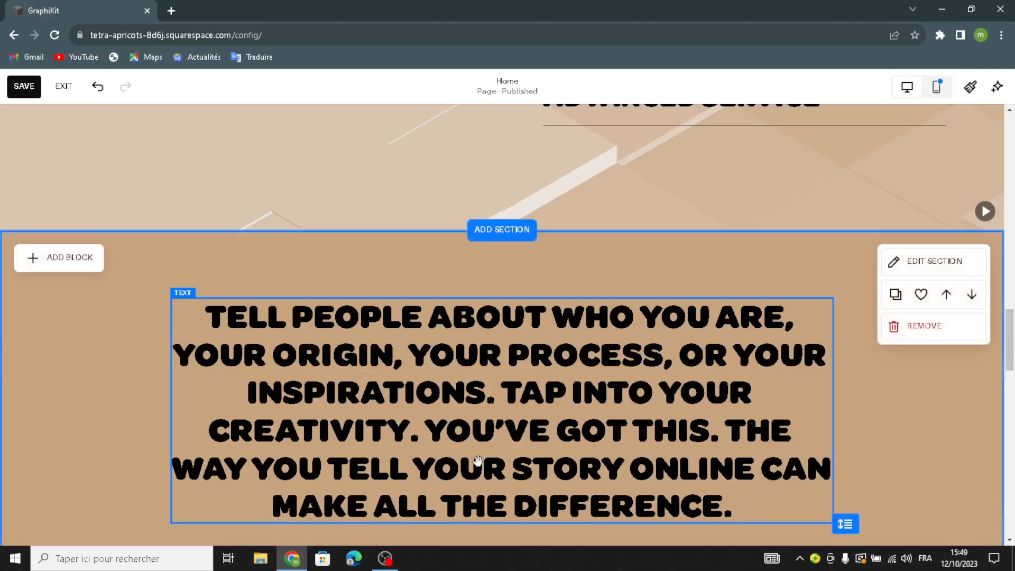
Apply the beige overlapping-planes background art to the Follow Us on Social section and leave its section settings
{"action": "scroll", "coordinate": [391, 433], "scroll_direction": "down", "scroll_amount": 5}
{"action": "scroll", "coordinate": [391, 432], "scroll_direction": "down", "scroll_amount": 2}
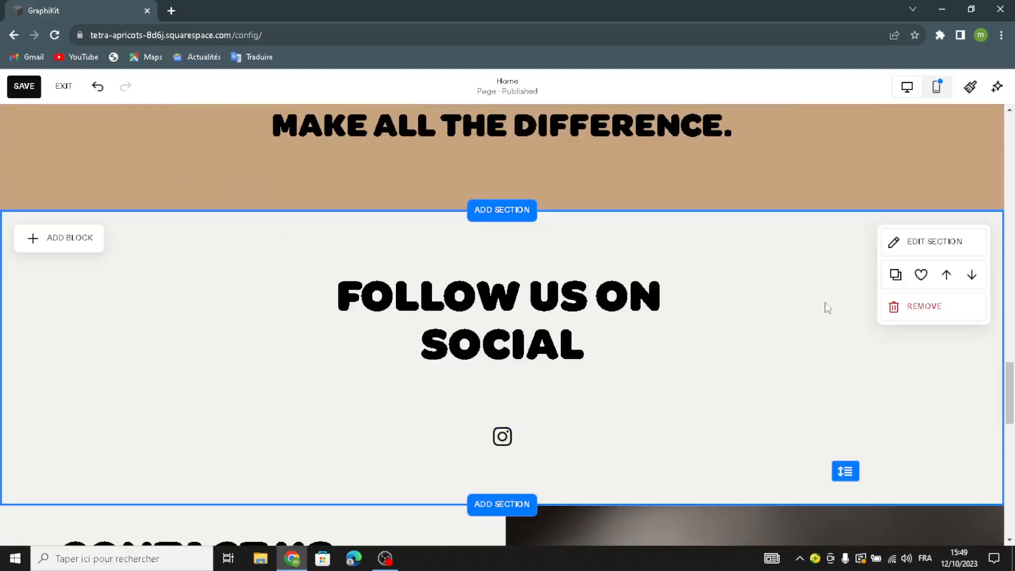
{"action": "left_click", "coordinate": [573, 367]}
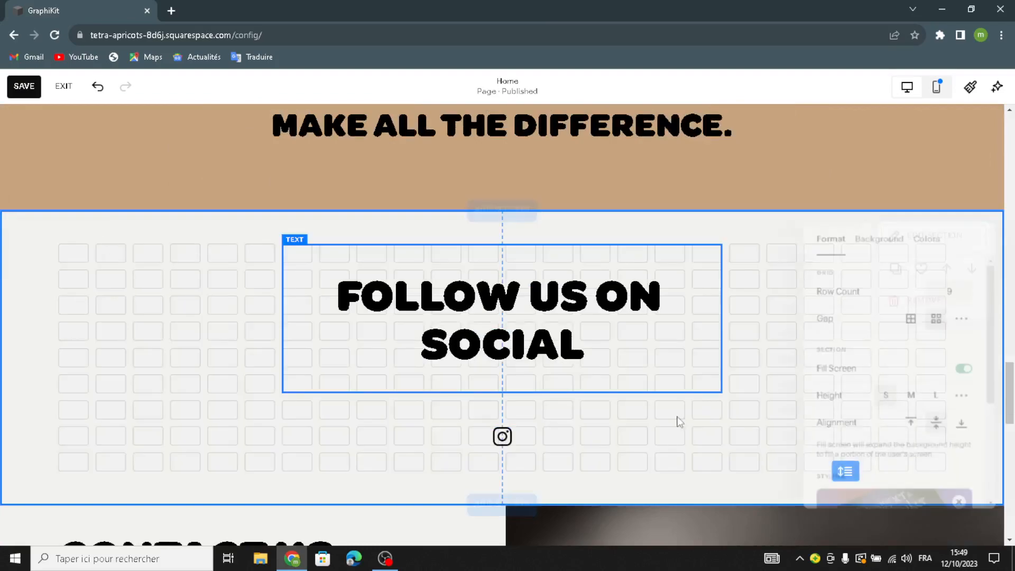
{"action": "left_click", "coordinate": [878, 226]}
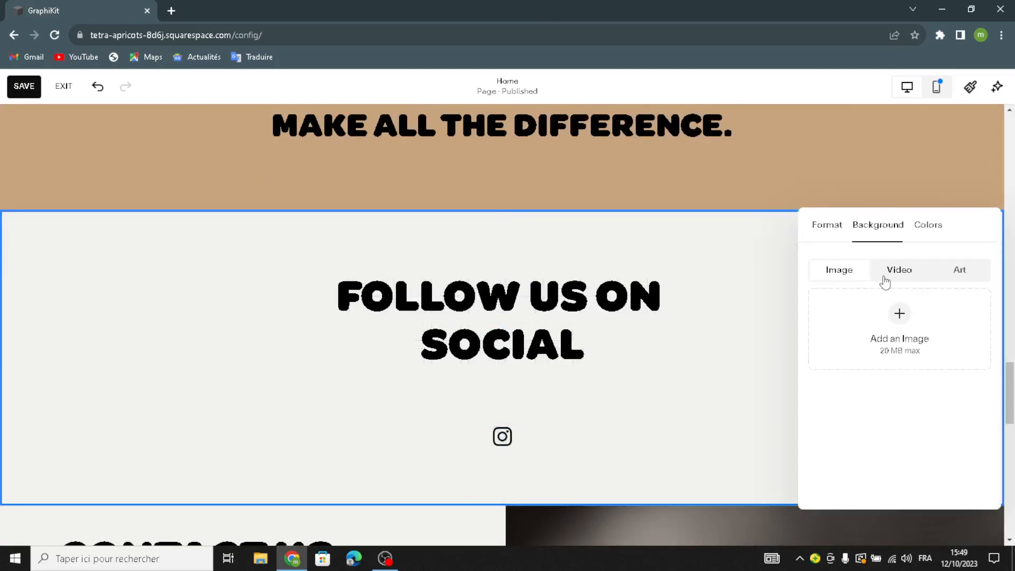
{"action": "left_click", "coordinate": [958, 271]}
{"action": "scroll", "coordinate": [852, 456], "scroll_direction": "down", "scroll_amount": 3}
{"action": "scroll", "coordinate": [440, 501], "scroll_direction": "down", "scroll_amount": 1}
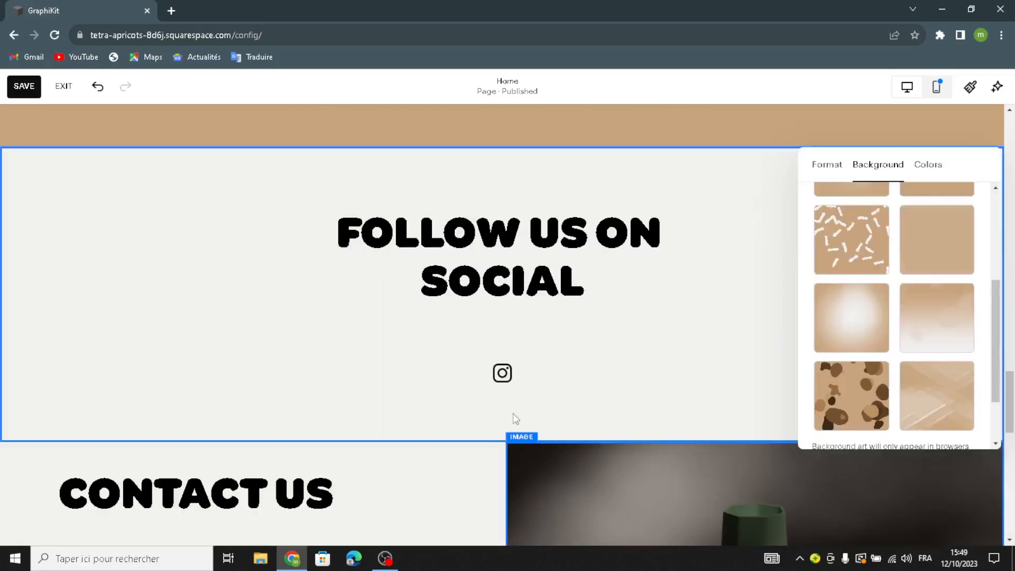
{"action": "left_click", "coordinate": [936, 389]}
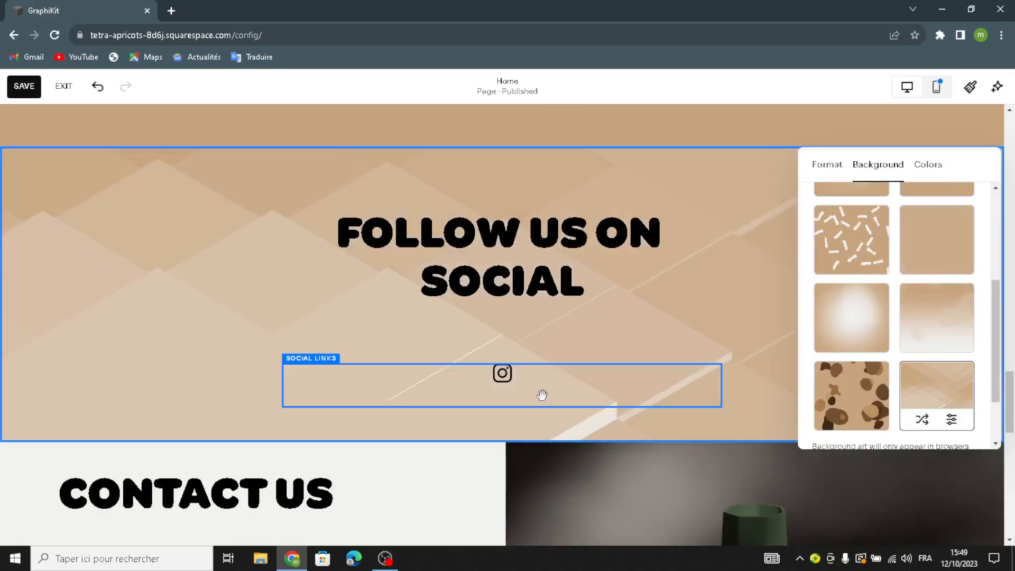
{"action": "scroll", "coordinate": [460, 343], "scroll_direction": "down", "scroll_amount": 5}
{"action": "left_click", "coordinate": [449, 271]}
Delete the green vase image beside the contact form in the Contact Us section
{"action": "scroll", "coordinate": [447, 267], "scroll_direction": "down", "scroll_amount": 3}
{"action": "scroll", "coordinate": [437, 290], "scroll_direction": "up", "scroll_amount": 3}
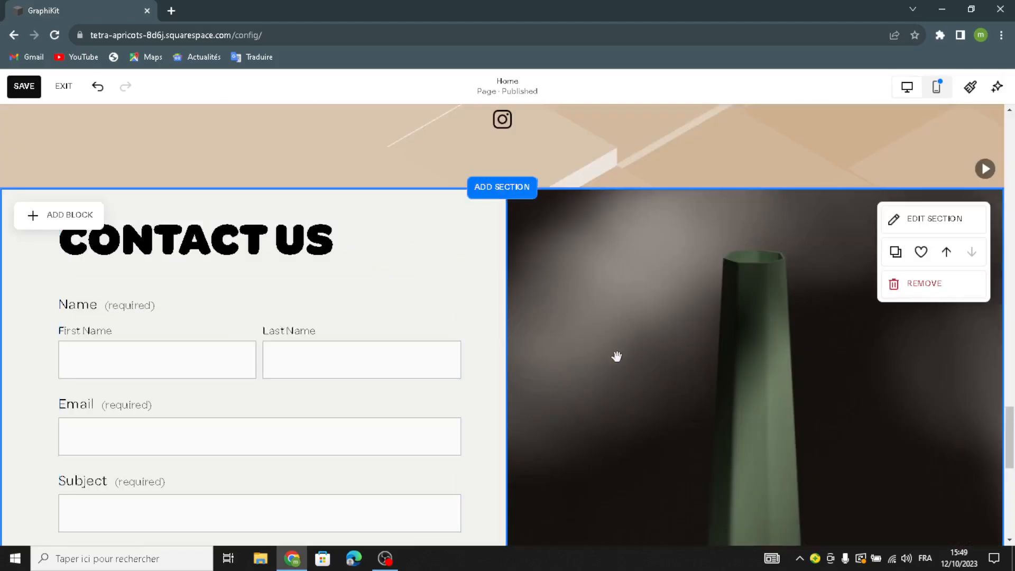
{"action": "left_click", "coordinate": [648, 315]}
{"action": "left_click", "coordinate": [575, 161]}
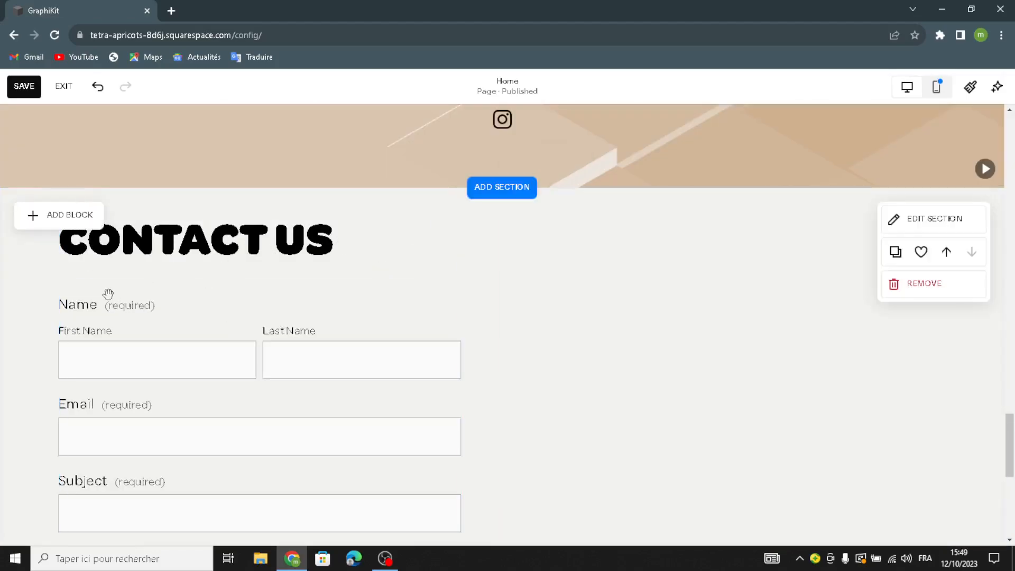
Add a Map block beside the contact form and enlarge it towards the form and up to the Contact Us section's upper edge
{"action": "left_click", "coordinate": [46, 217]}
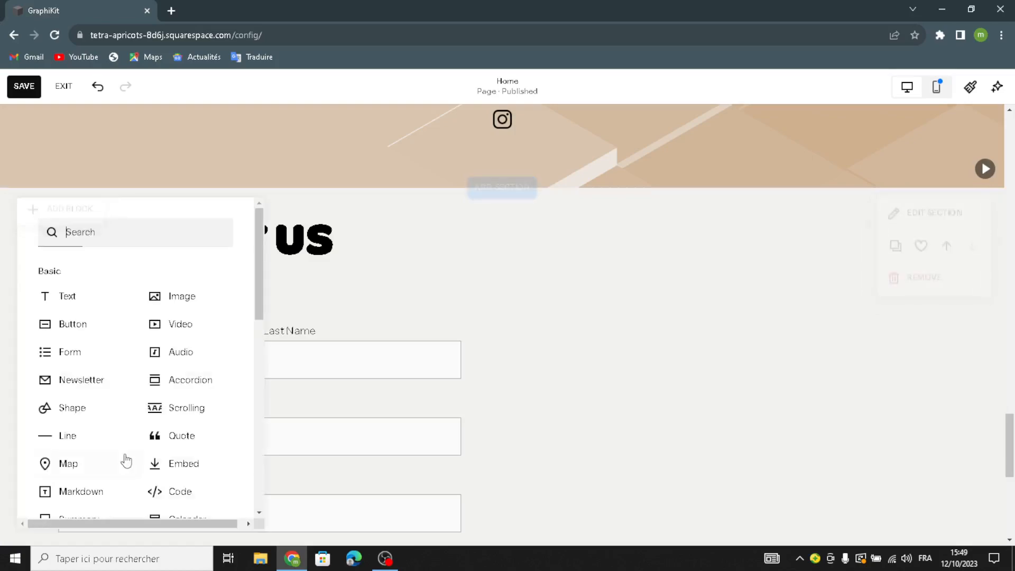
{"action": "left_click", "coordinate": [86, 463]}
{"action": "left_click_drag", "start_coordinate": [240, 367], "coordinate": [696, 318]}
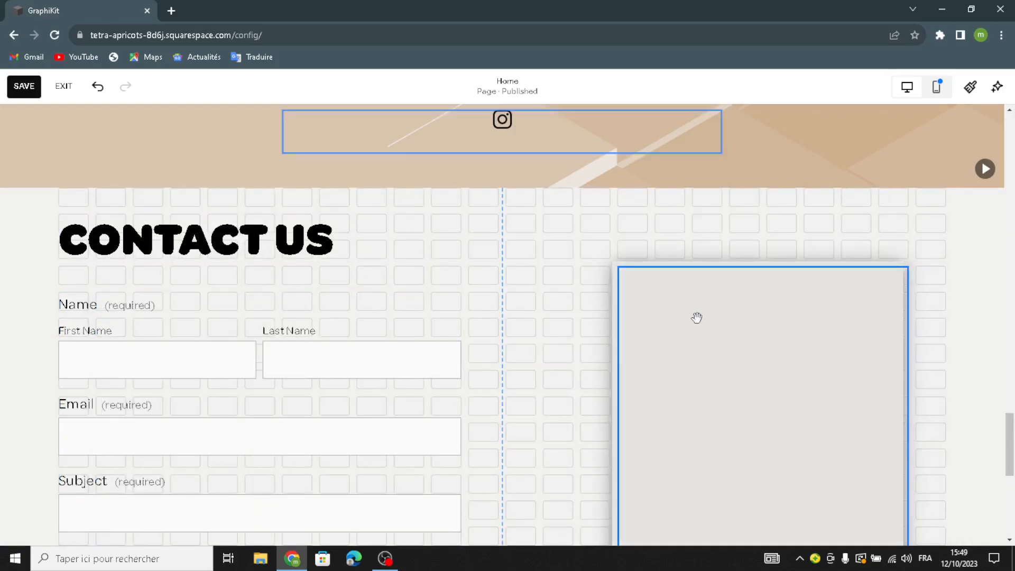
{"action": "scroll", "coordinate": [581, 423], "scroll_direction": "down", "scroll_amount": 3}
{"action": "left_click_drag", "start_coordinate": [619, 380], "coordinate": [535, 509]}
{"action": "scroll", "coordinate": [836, 347], "scroll_direction": "up", "scroll_amount": 3}
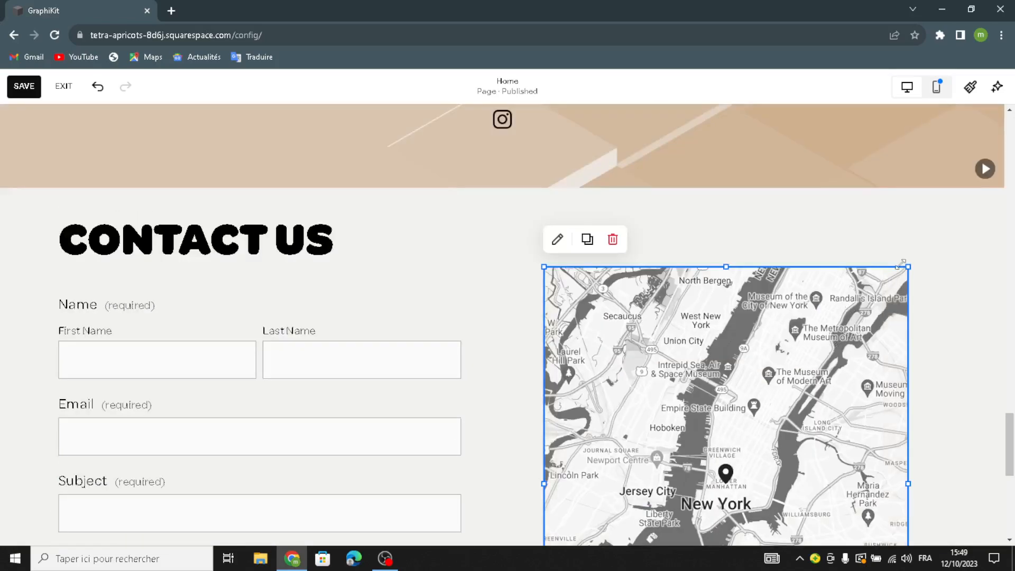
{"action": "left_click_drag", "start_coordinate": [917, 266], "coordinate": [929, 198]}
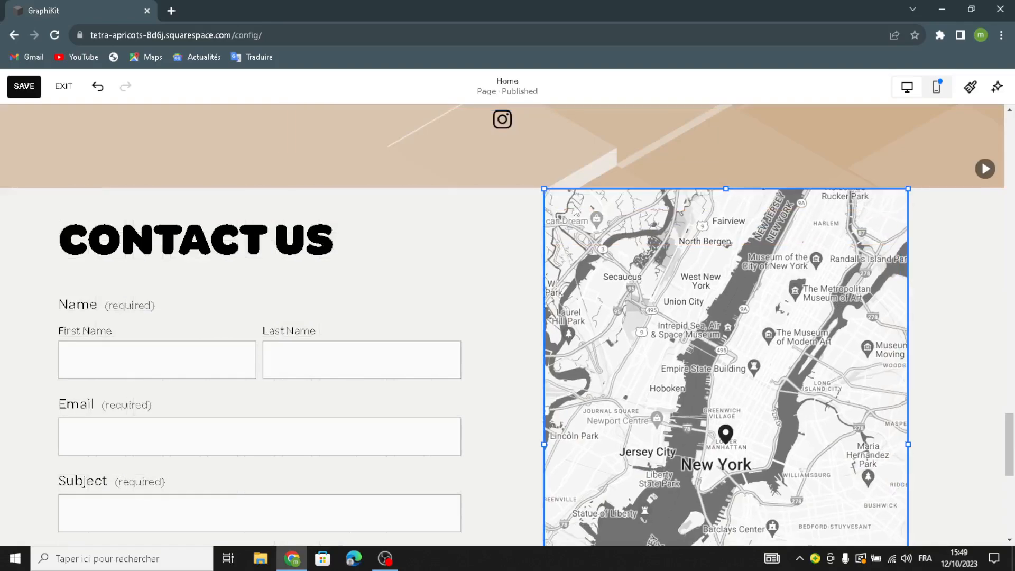
Change the map block's design style to Satellite and leave its settings
{"action": "left_click", "coordinate": [557, 162]}
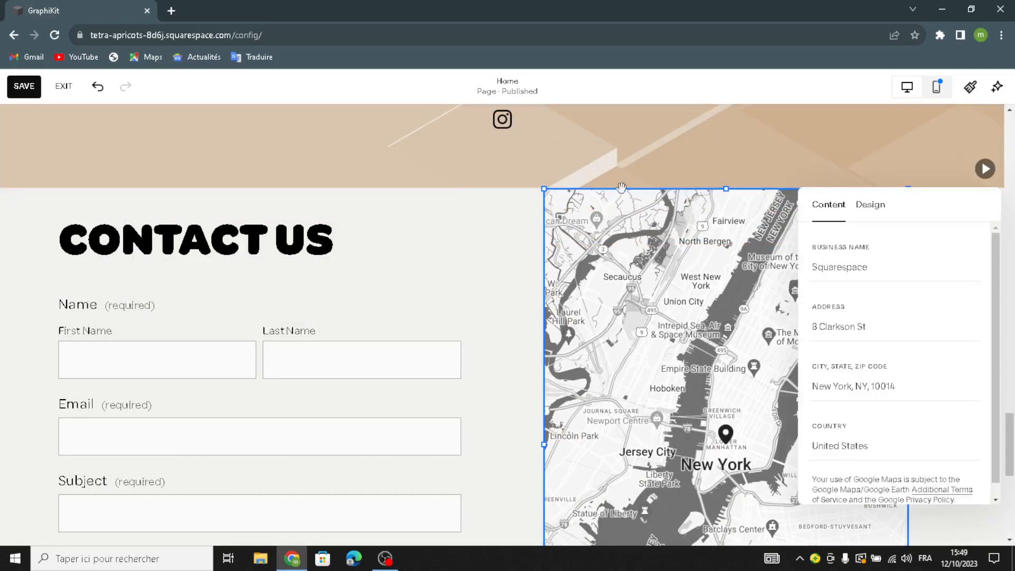
{"action": "left_click", "coordinate": [824, 267]}
{"action": "left_click", "coordinate": [885, 209]}
{"action": "left_click", "coordinate": [876, 217]}
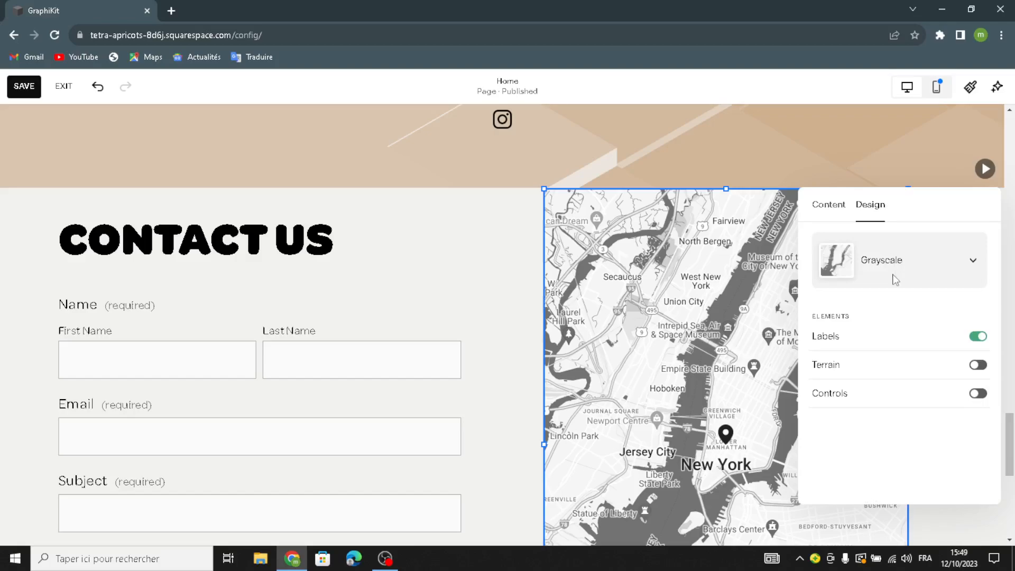
{"action": "left_click", "coordinate": [896, 277]}
{"action": "left_click", "coordinate": [882, 317]}
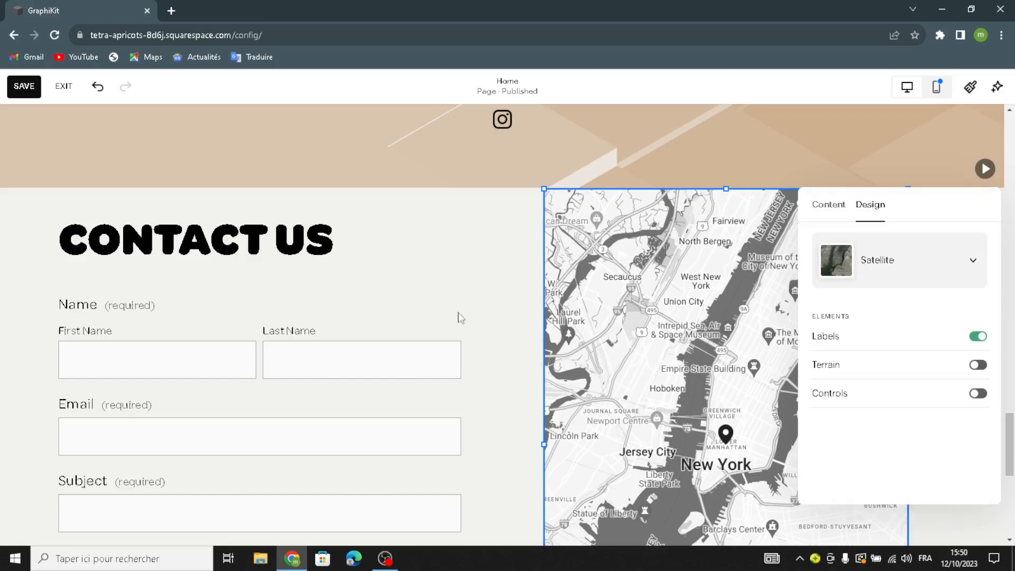
{"action": "left_click", "coordinate": [460, 277]}
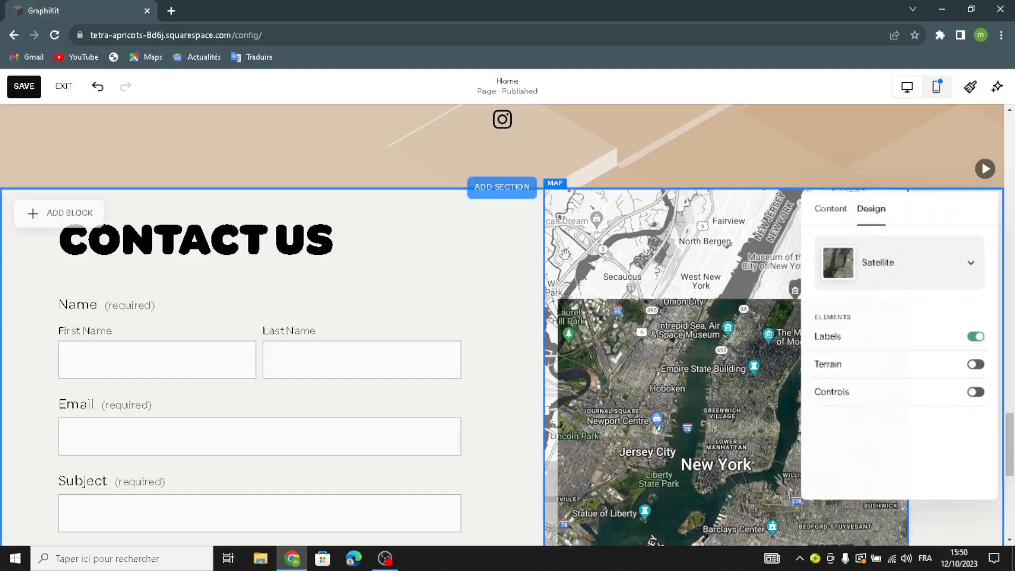
Apply the beige overlapping-planes background art to the Contact Us section
{"action": "left_click", "coordinate": [908, 225]}
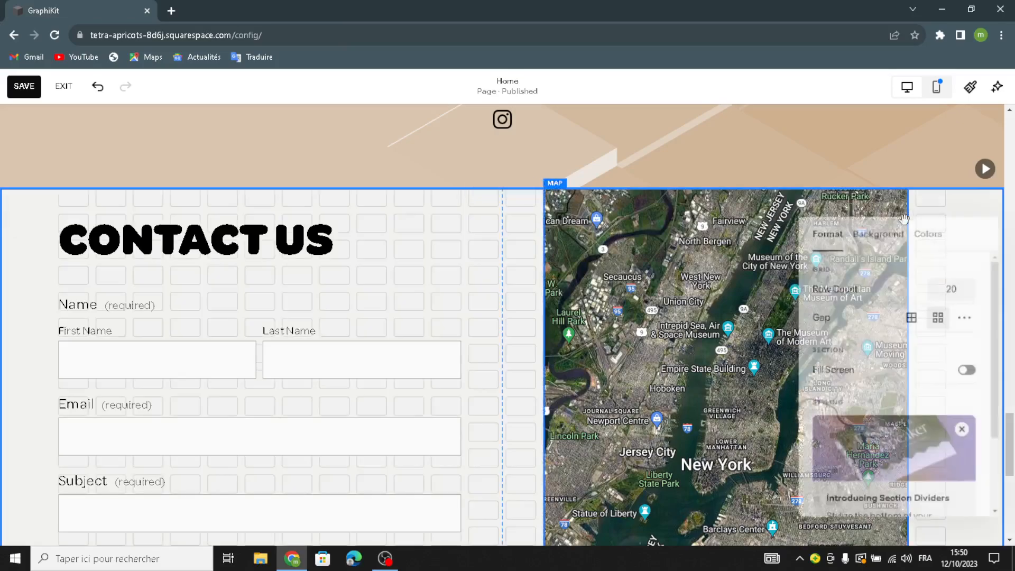
{"action": "left_click", "coordinate": [872, 234]}
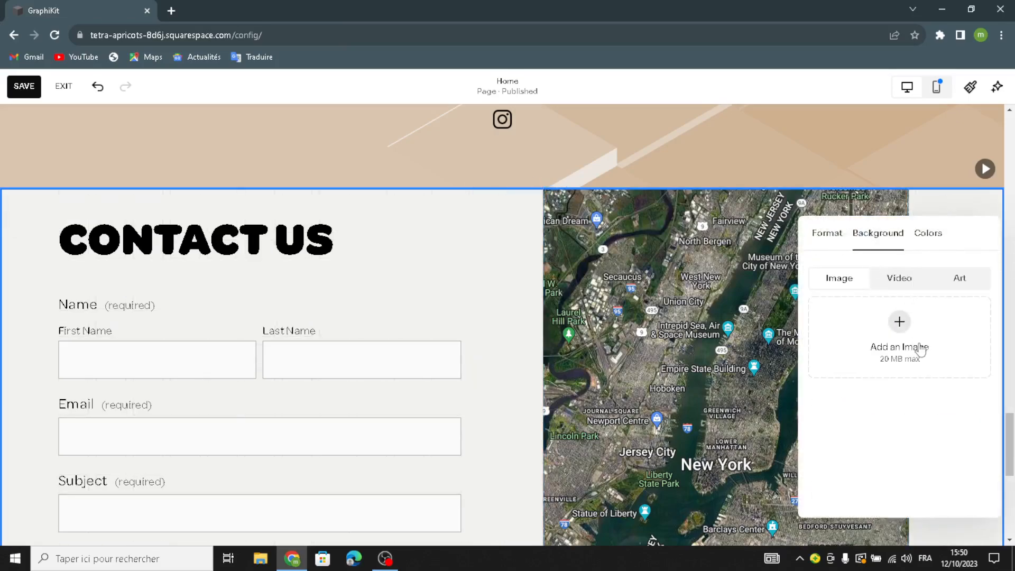
{"action": "left_click", "coordinate": [973, 286]}
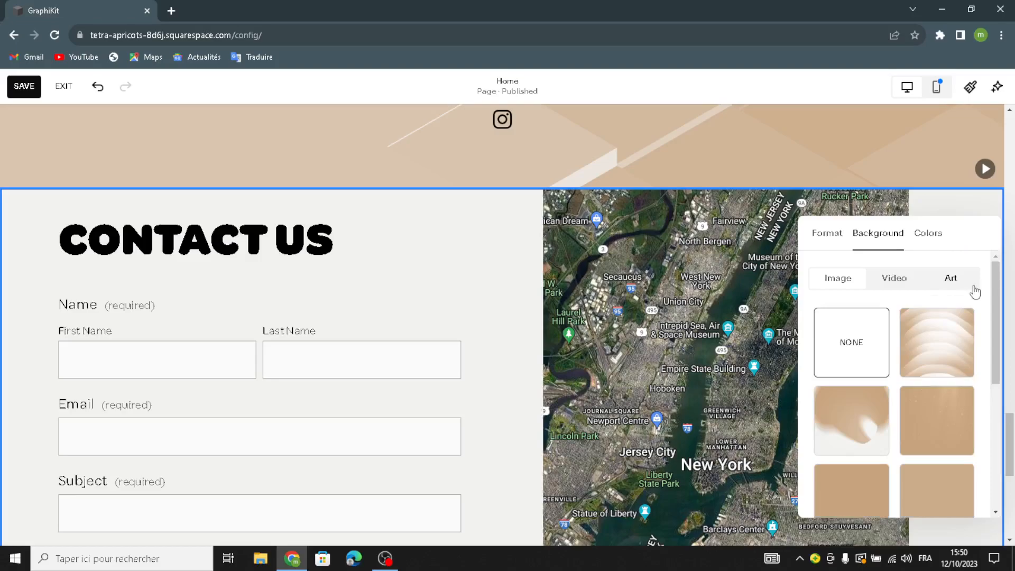
{"action": "scroll", "coordinate": [879, 396], "scroll_direction": "down", "scroll_amount": 5}
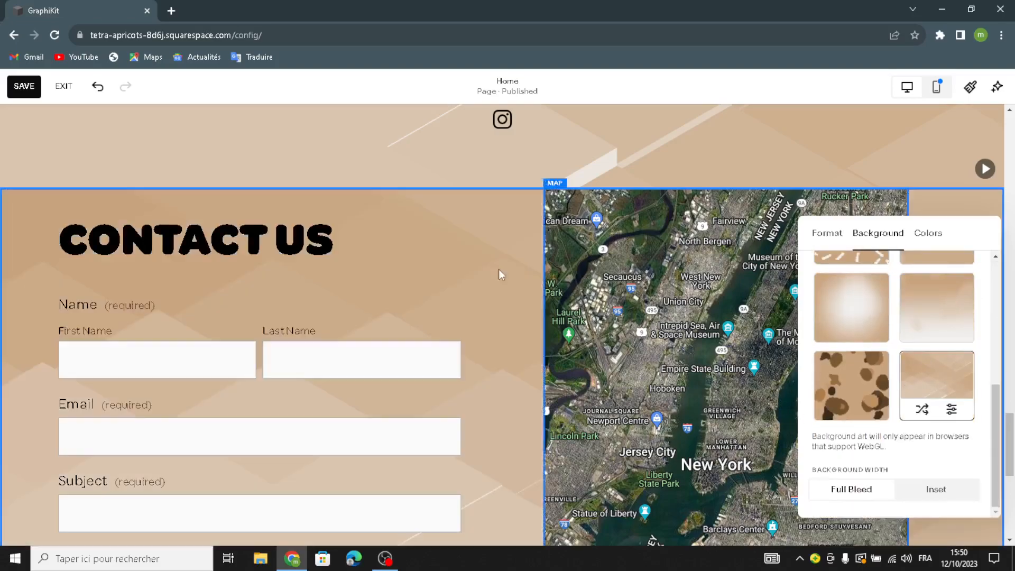
{"action": "left_click", "coordinate": [498, 321]}
Open the site footer for editing and give it the same beige overlapping-planes background art
{"action": "scroll", "coordinate": [484, 360], "scroll_direction": "down", "scroll_amount": 6}
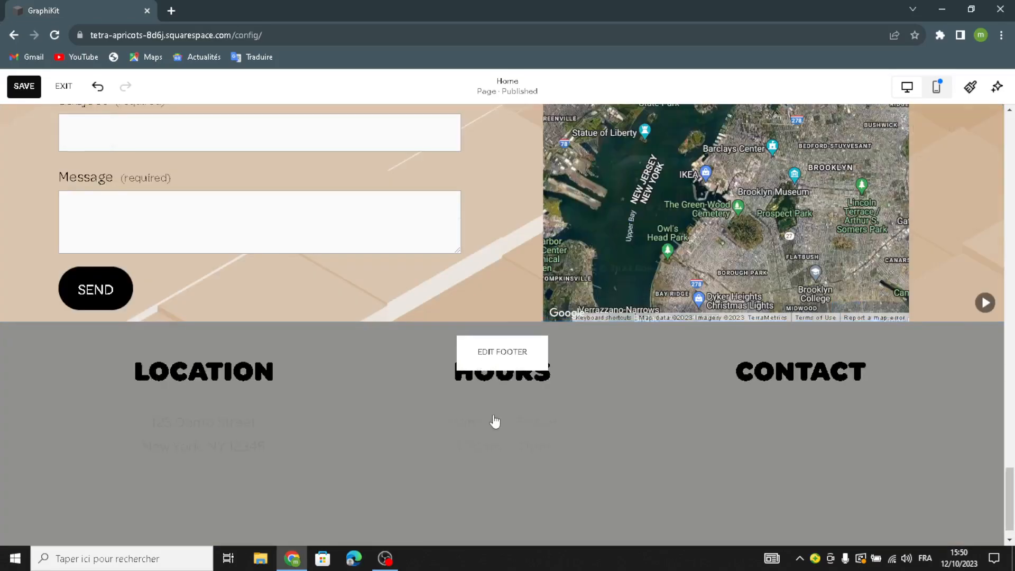
{"action": "scroll", "coordinate": [494, 402], "scroll_direction": "down", "scroll_amount": 1}
{"action": "left_click", "coordinate": [582, 384]}
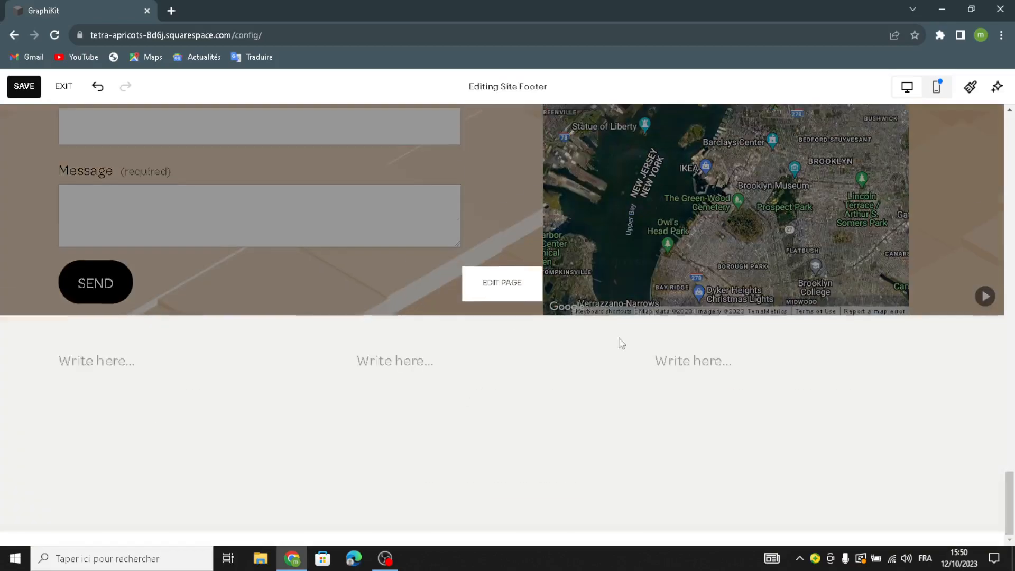
{"action": "left_click", "coordinate": [936, 333]}
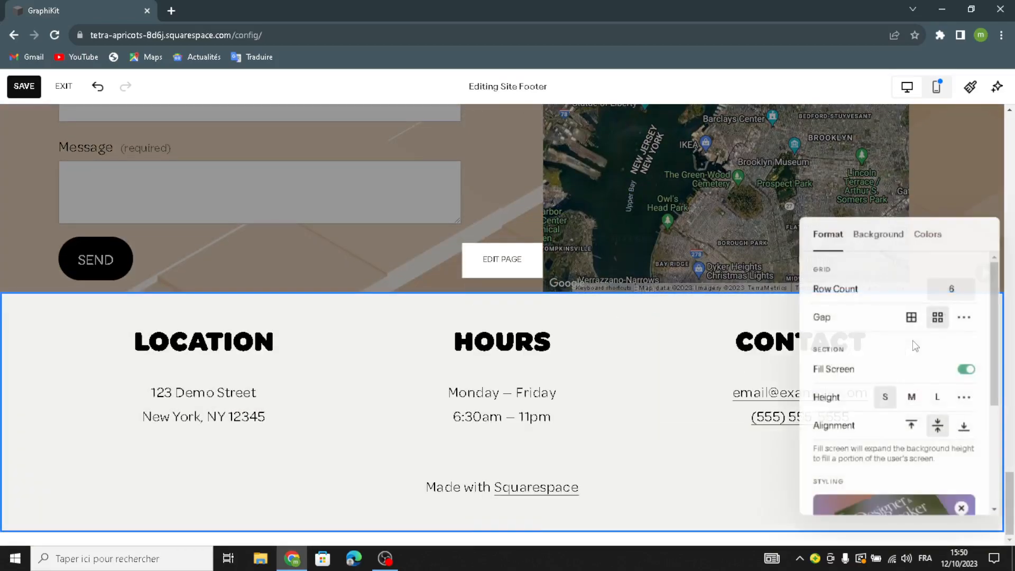
{"action": "left_click", "coordinate": [877, 233]}
{"action": "left_click", "coordinate": [961, 279]}
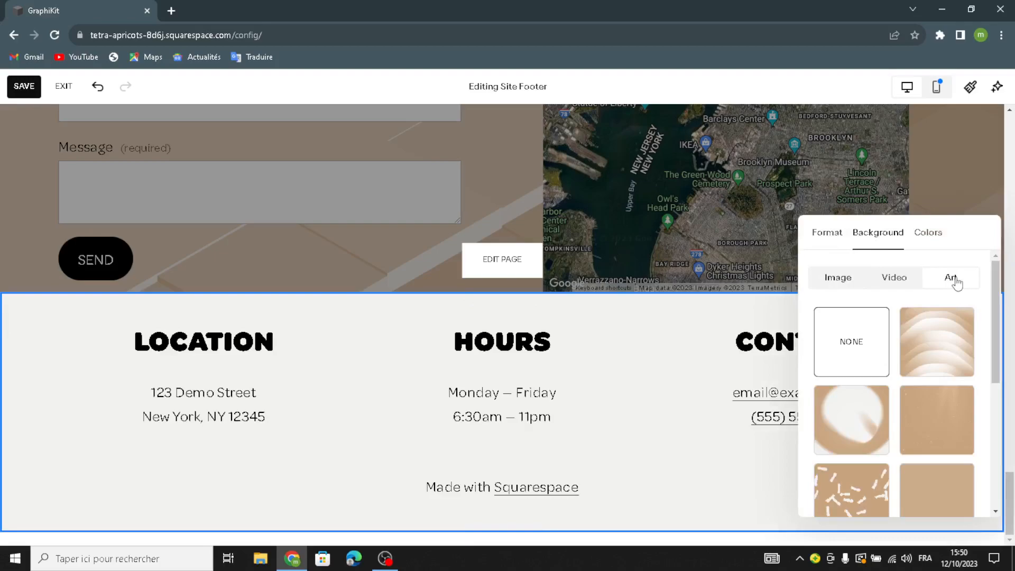
{"action": "scroll", "coordinate": [946, 402], "scroll_direction": "down", "scroll_amount": 5}
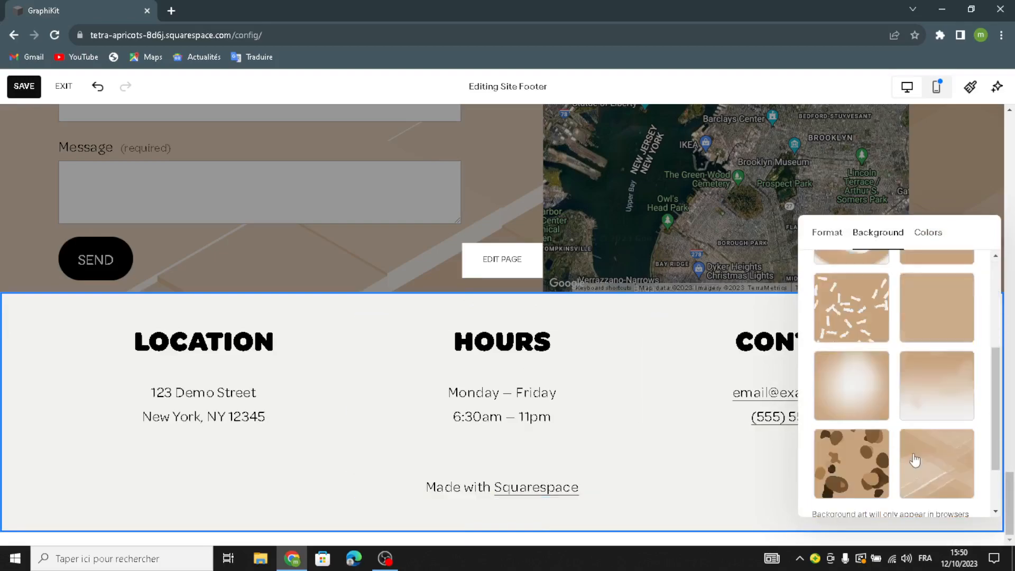
{"action": "left_click", "coordinate": [921, 405]}
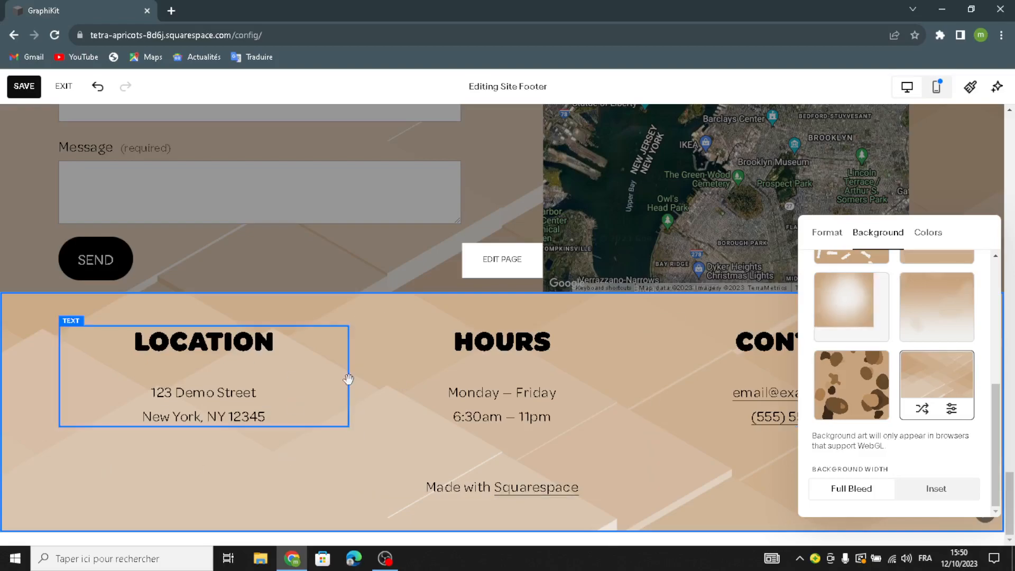
{"action": "left_click", "coordinate": [712, 478]}
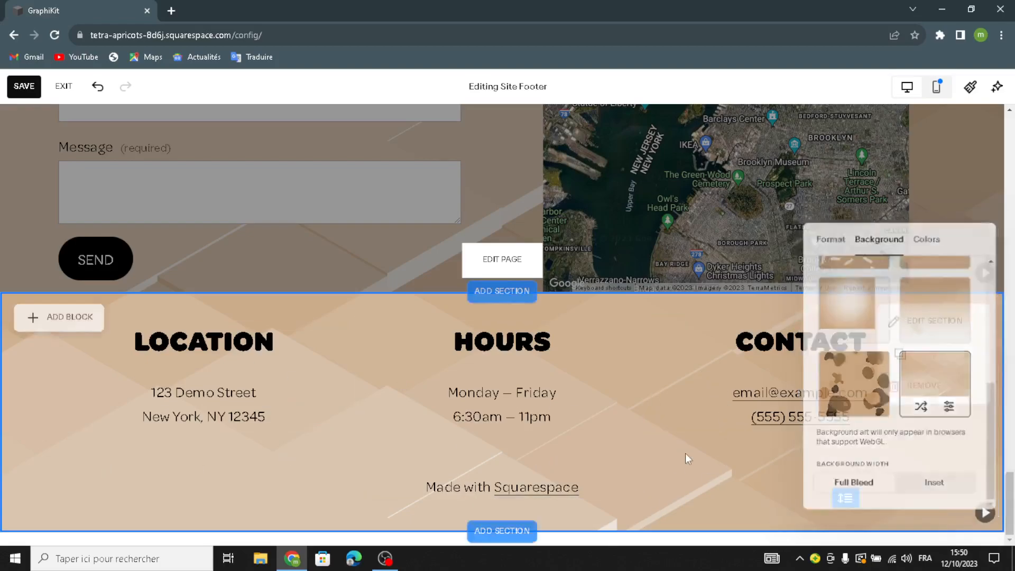
Return from the footer to the Home page and exit the editor, saving all changes
{"action": "scroll", "coordinate": [685, 458], "scroll_direction": "up", "scroll_amount": 10}
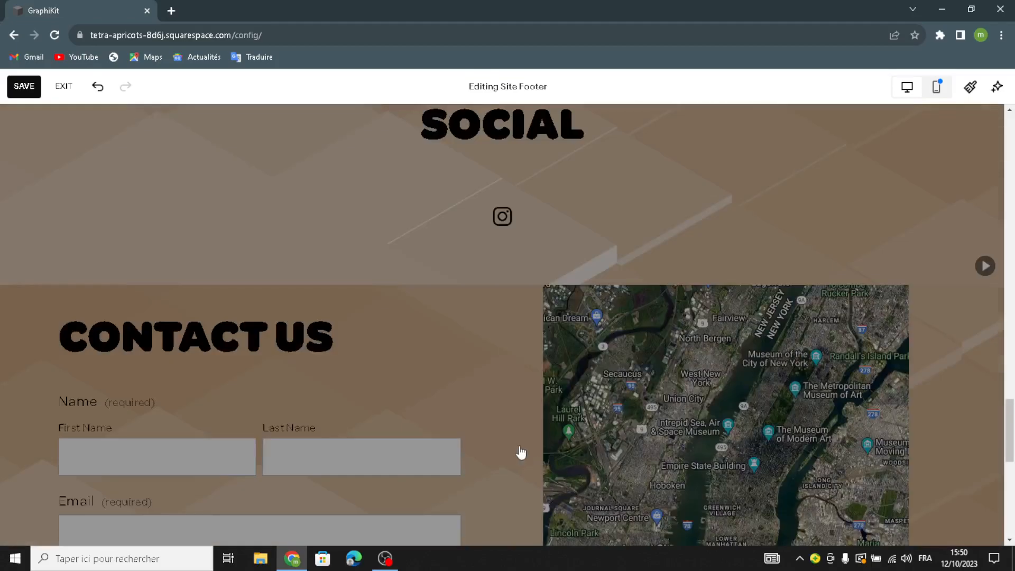
{"action": "scroll", "coordinate": [522, 453], "scroll_direction": "up", "scroll_amount": 4}
{"action": "left_click", "coordinate": [483, 427]}
{"action": "left_click", "coordinate": [59, 88]}
{"action": "left_click", "coordinate": [203, 183]}
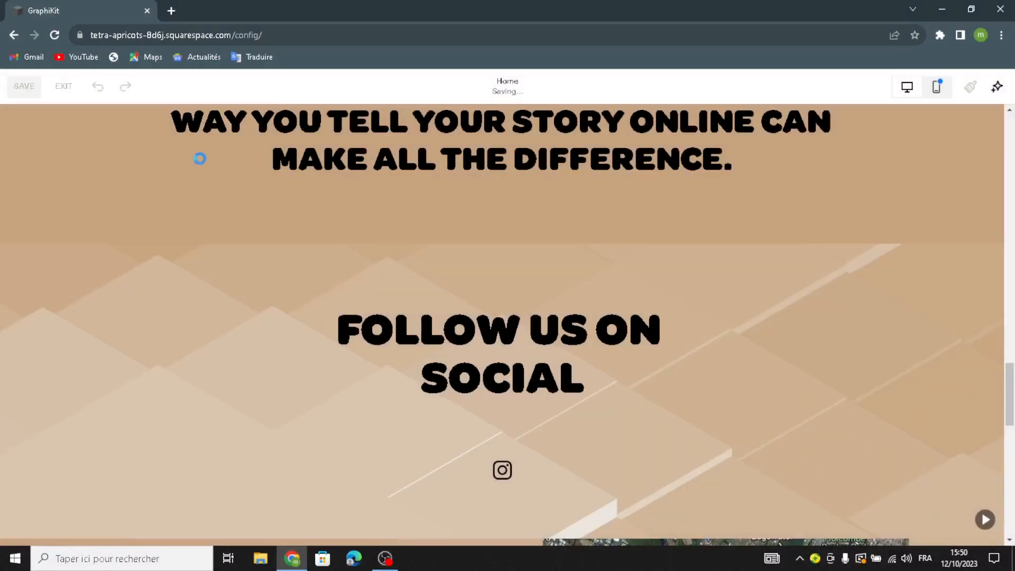